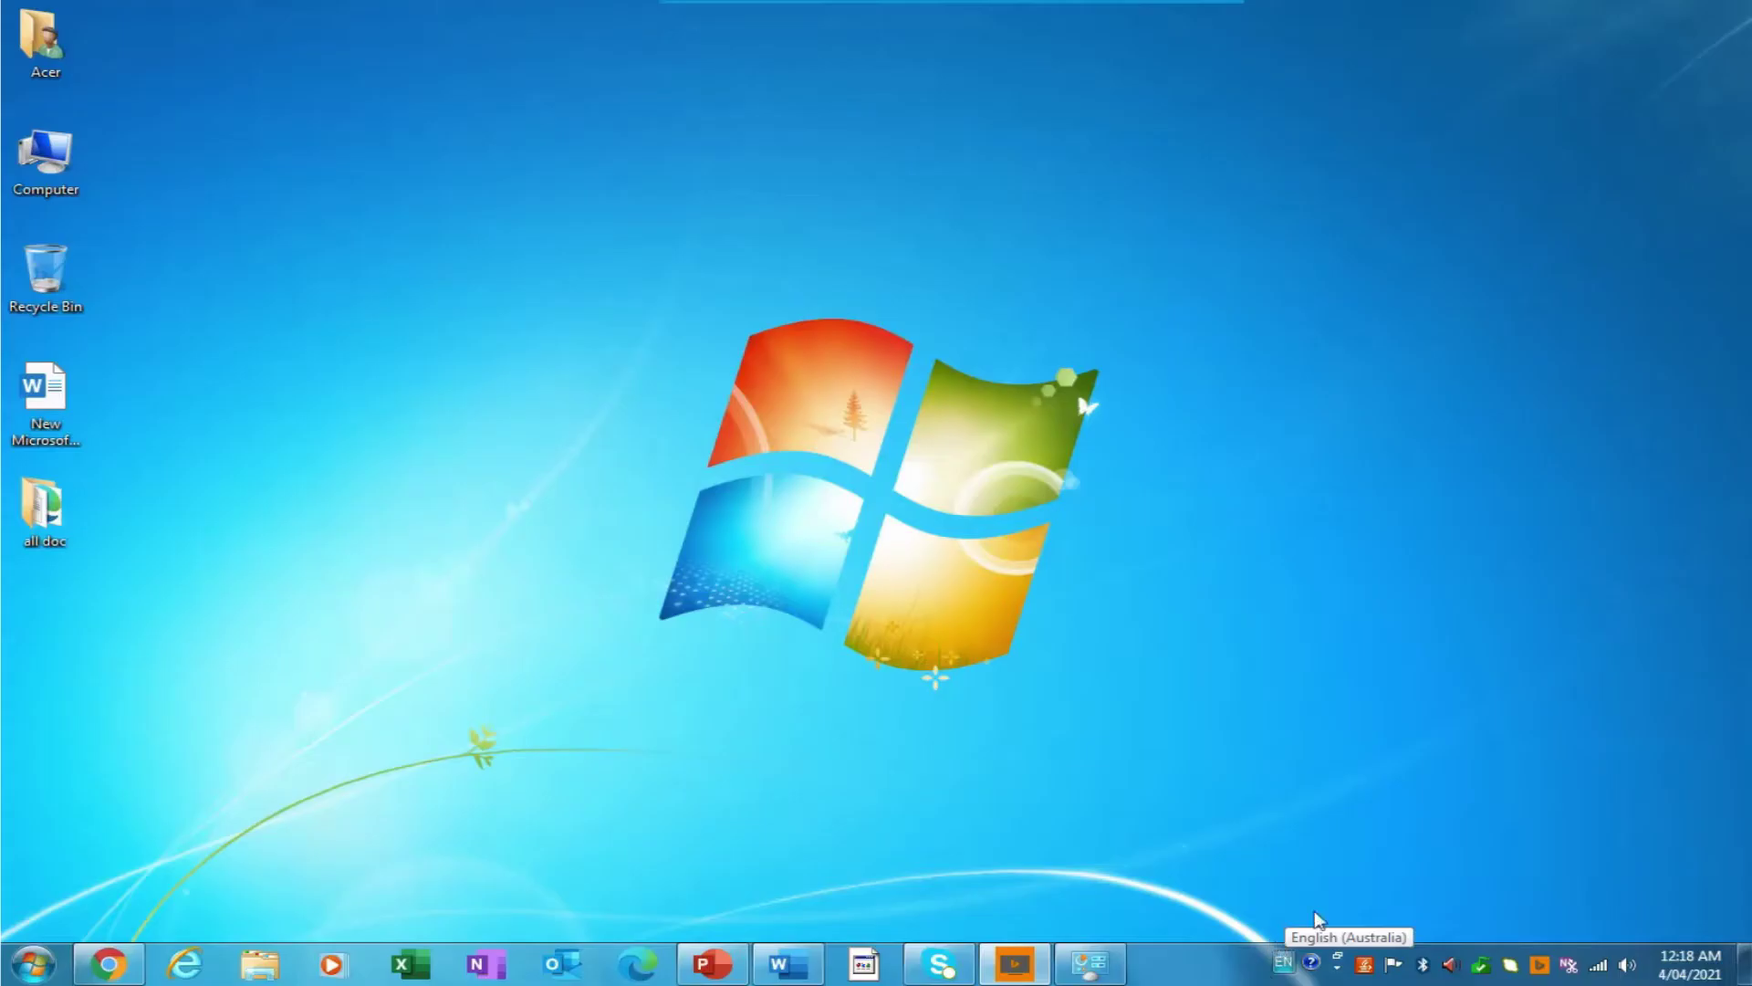
- Open Control Panel's Region and Language dialog on the Keyboards and Languages tab
left_click(27, 963)
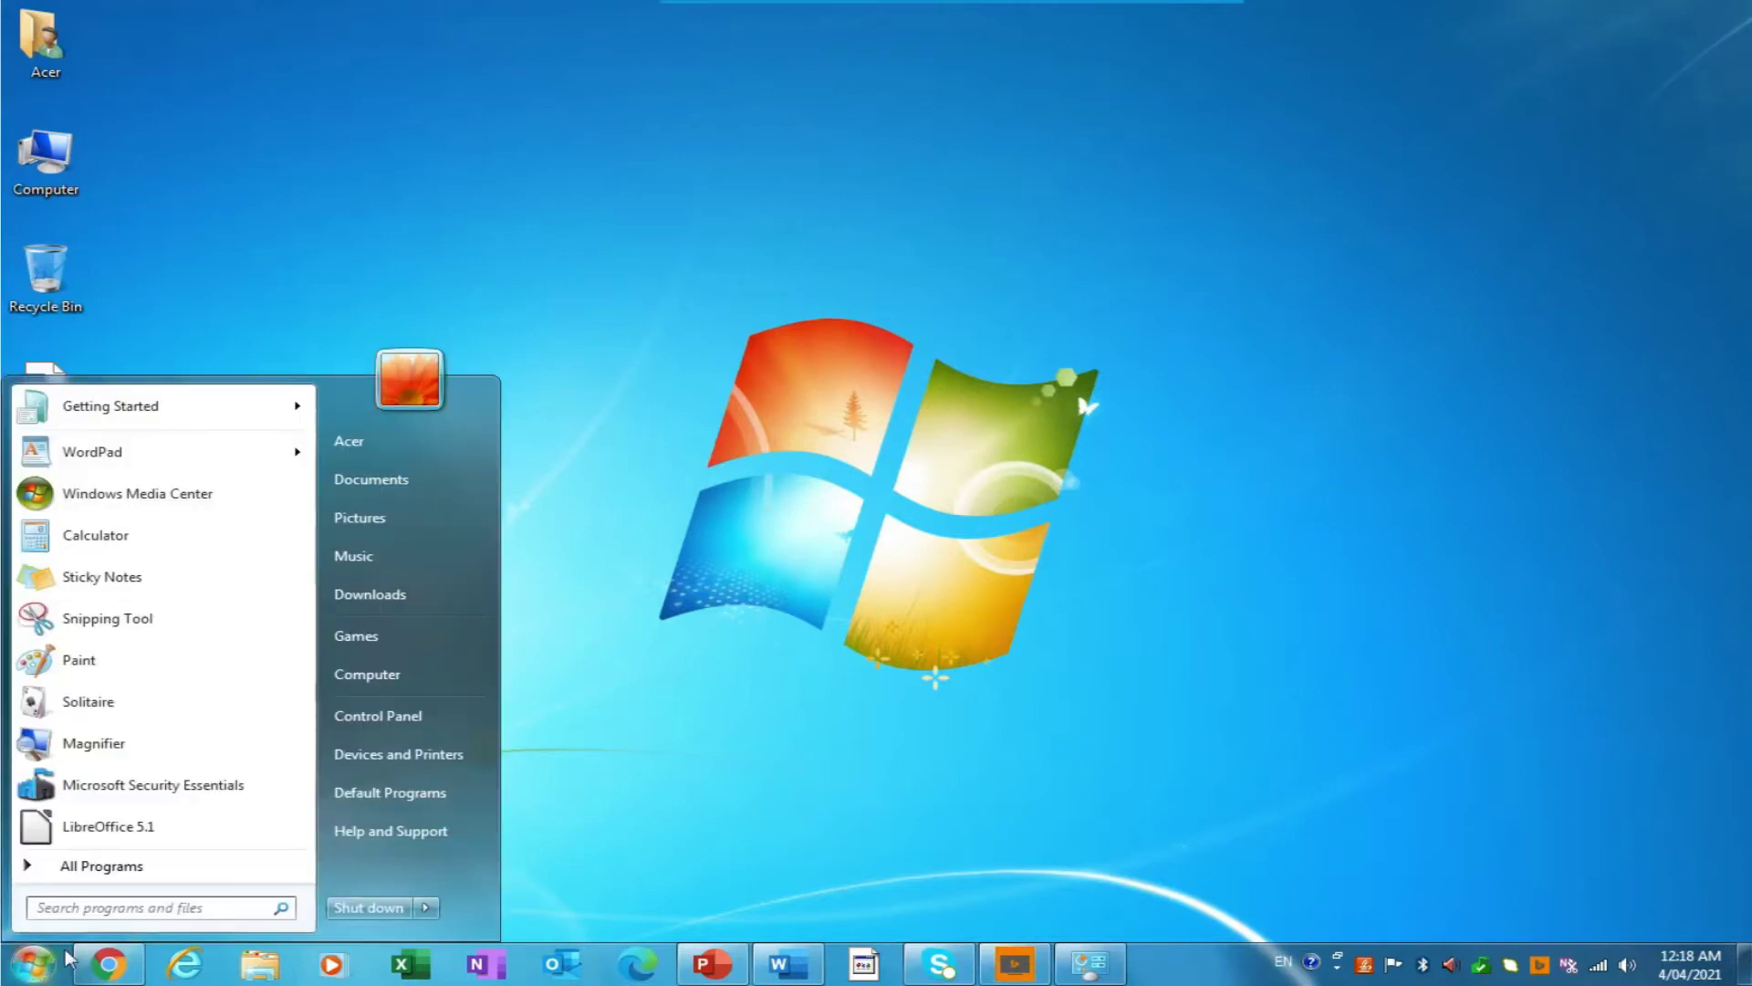
left_click(416, 717)
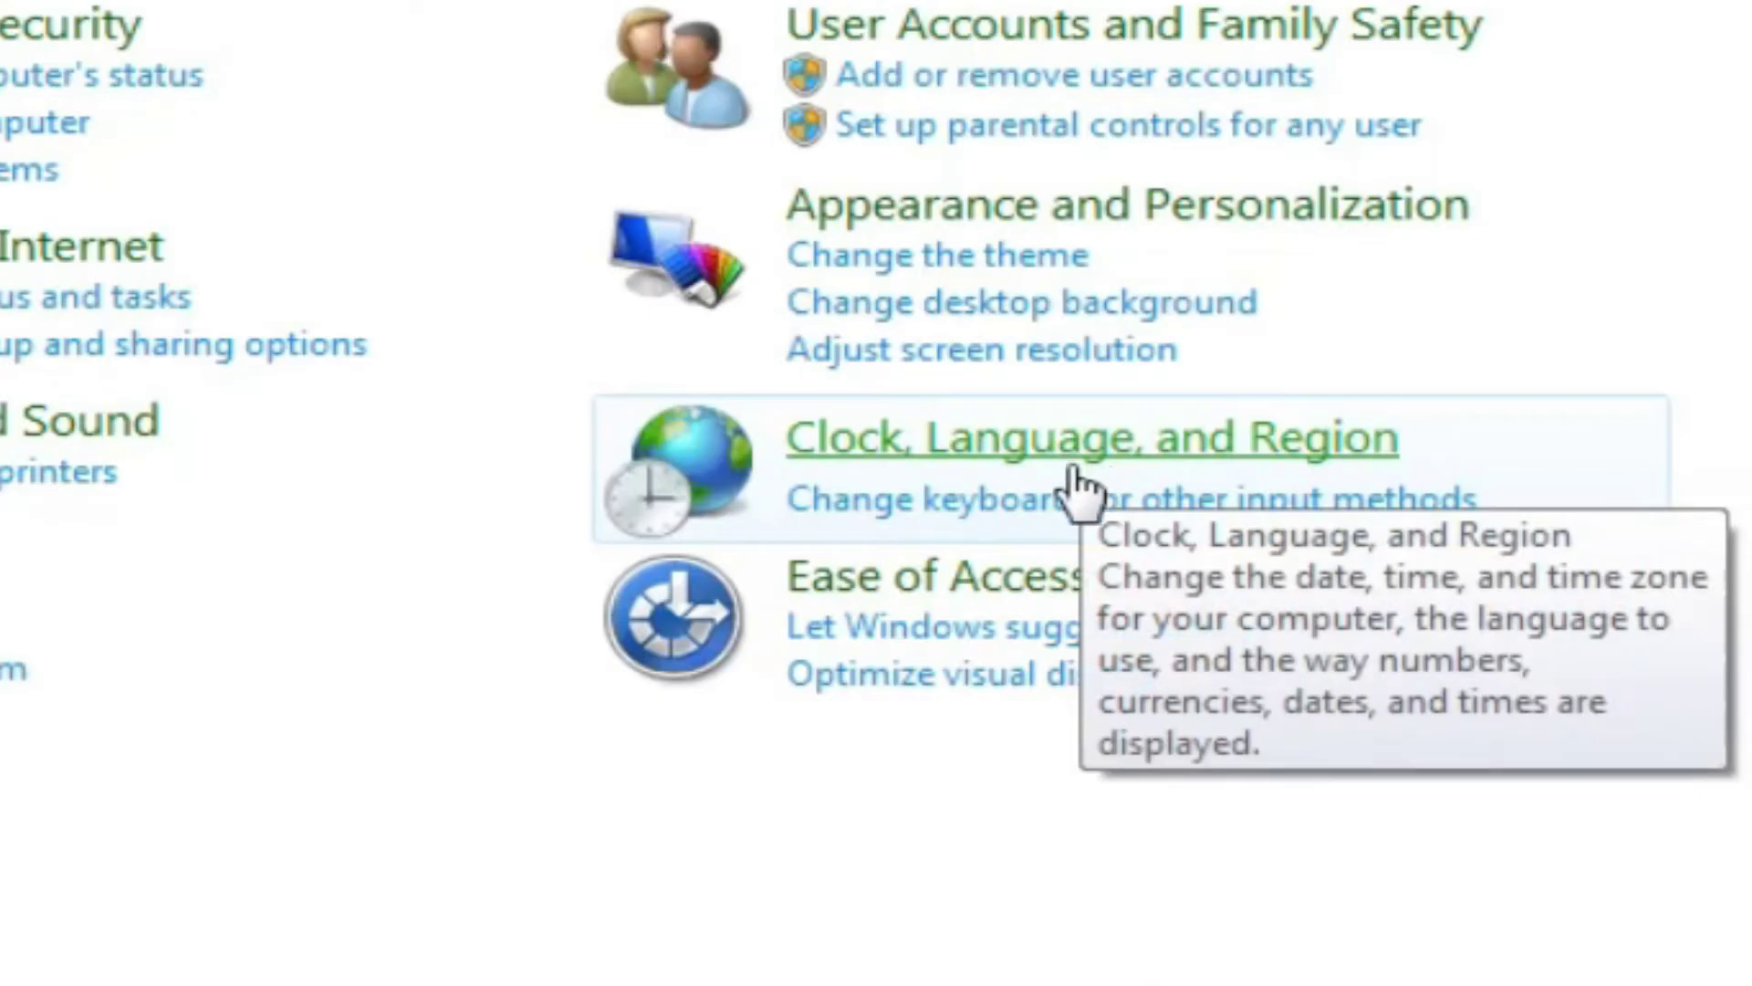
left_click(1052, 456)
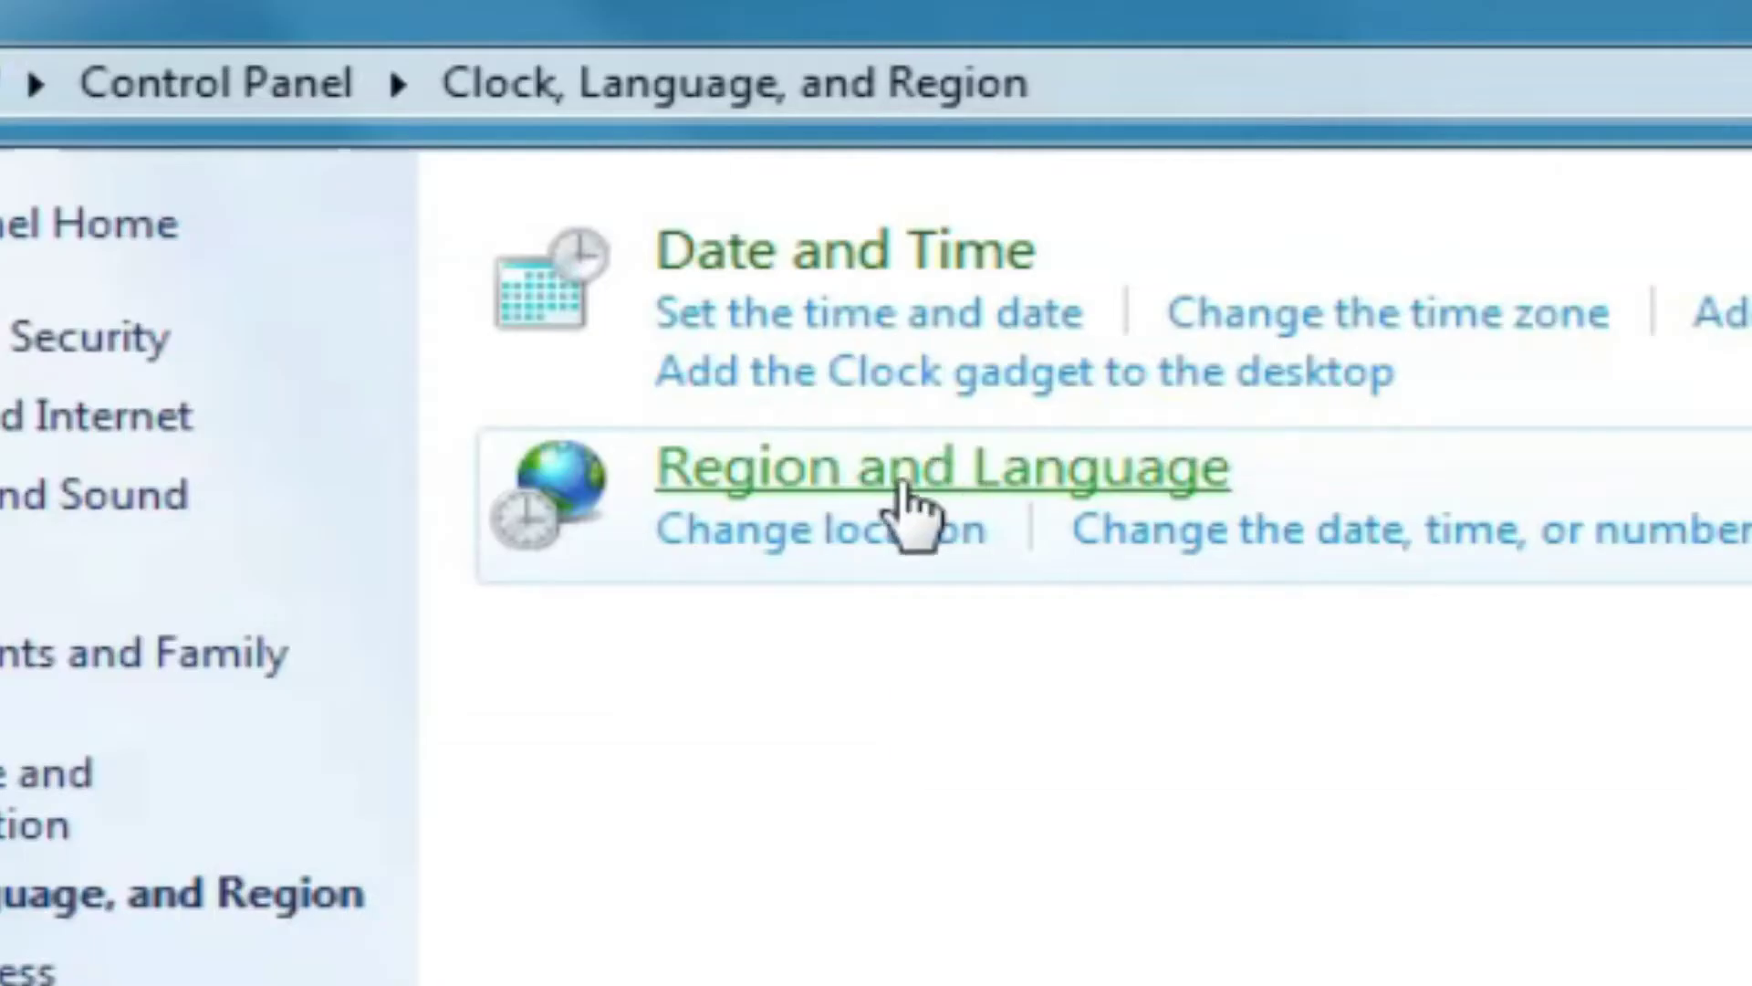
left_click(876, 498)
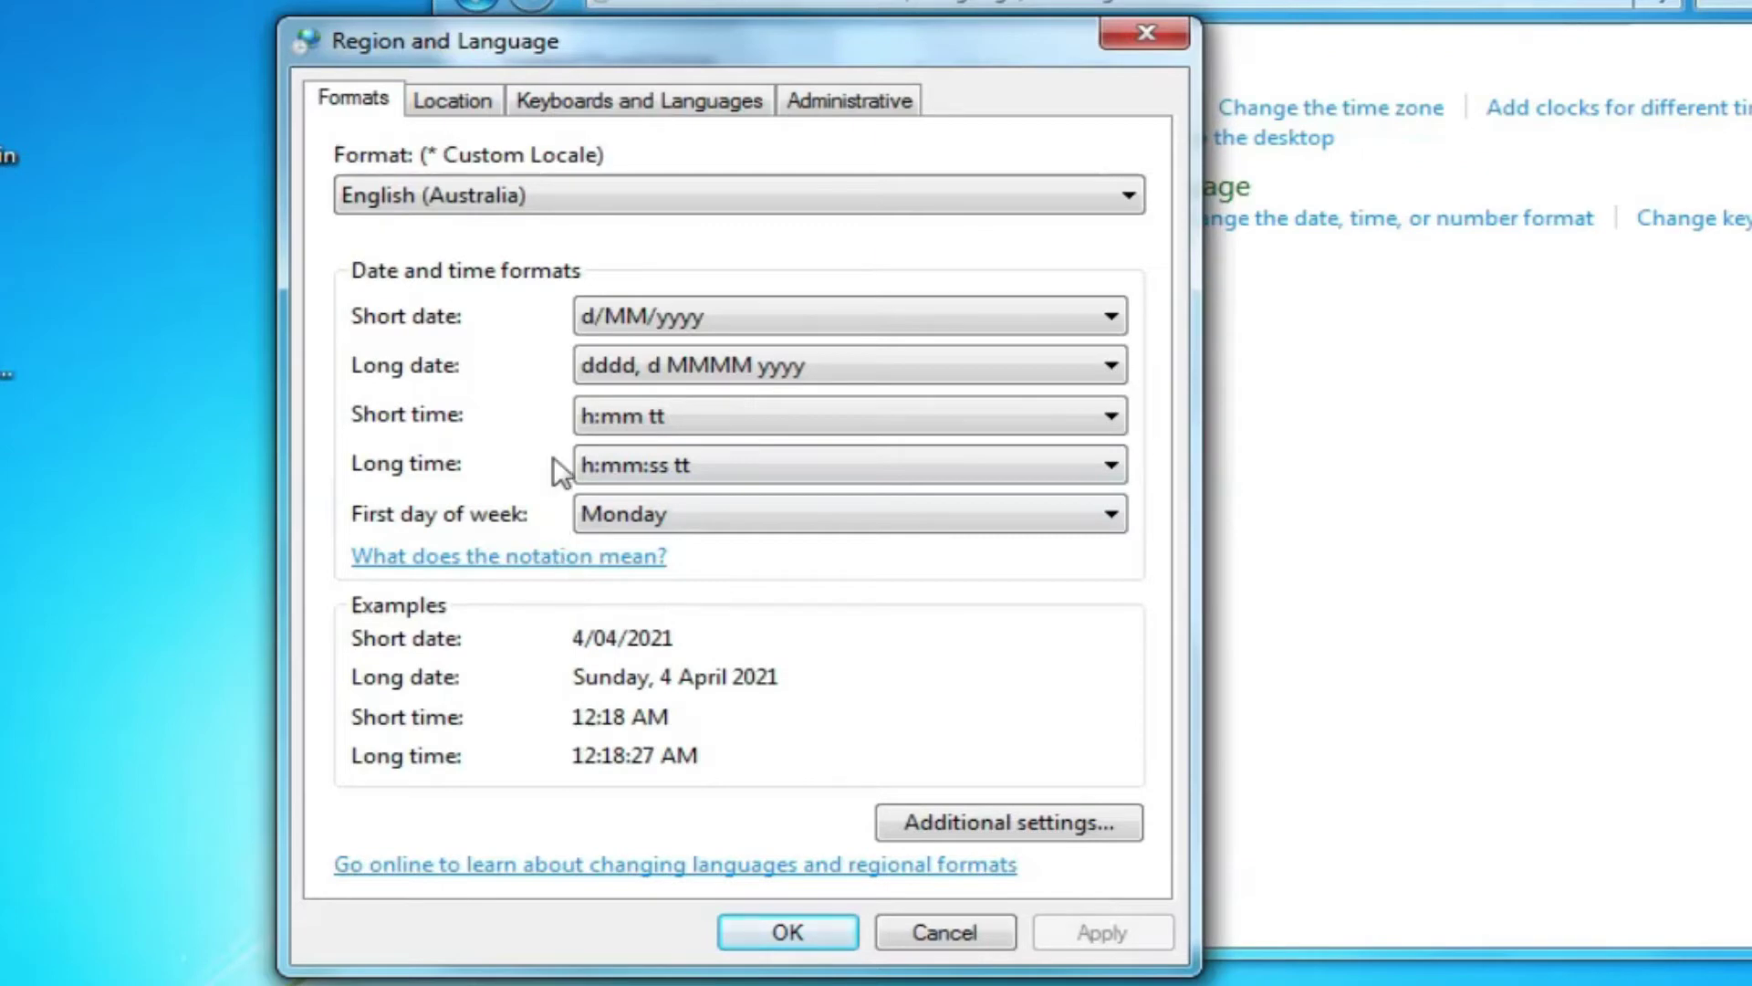
left_click(645, 103)
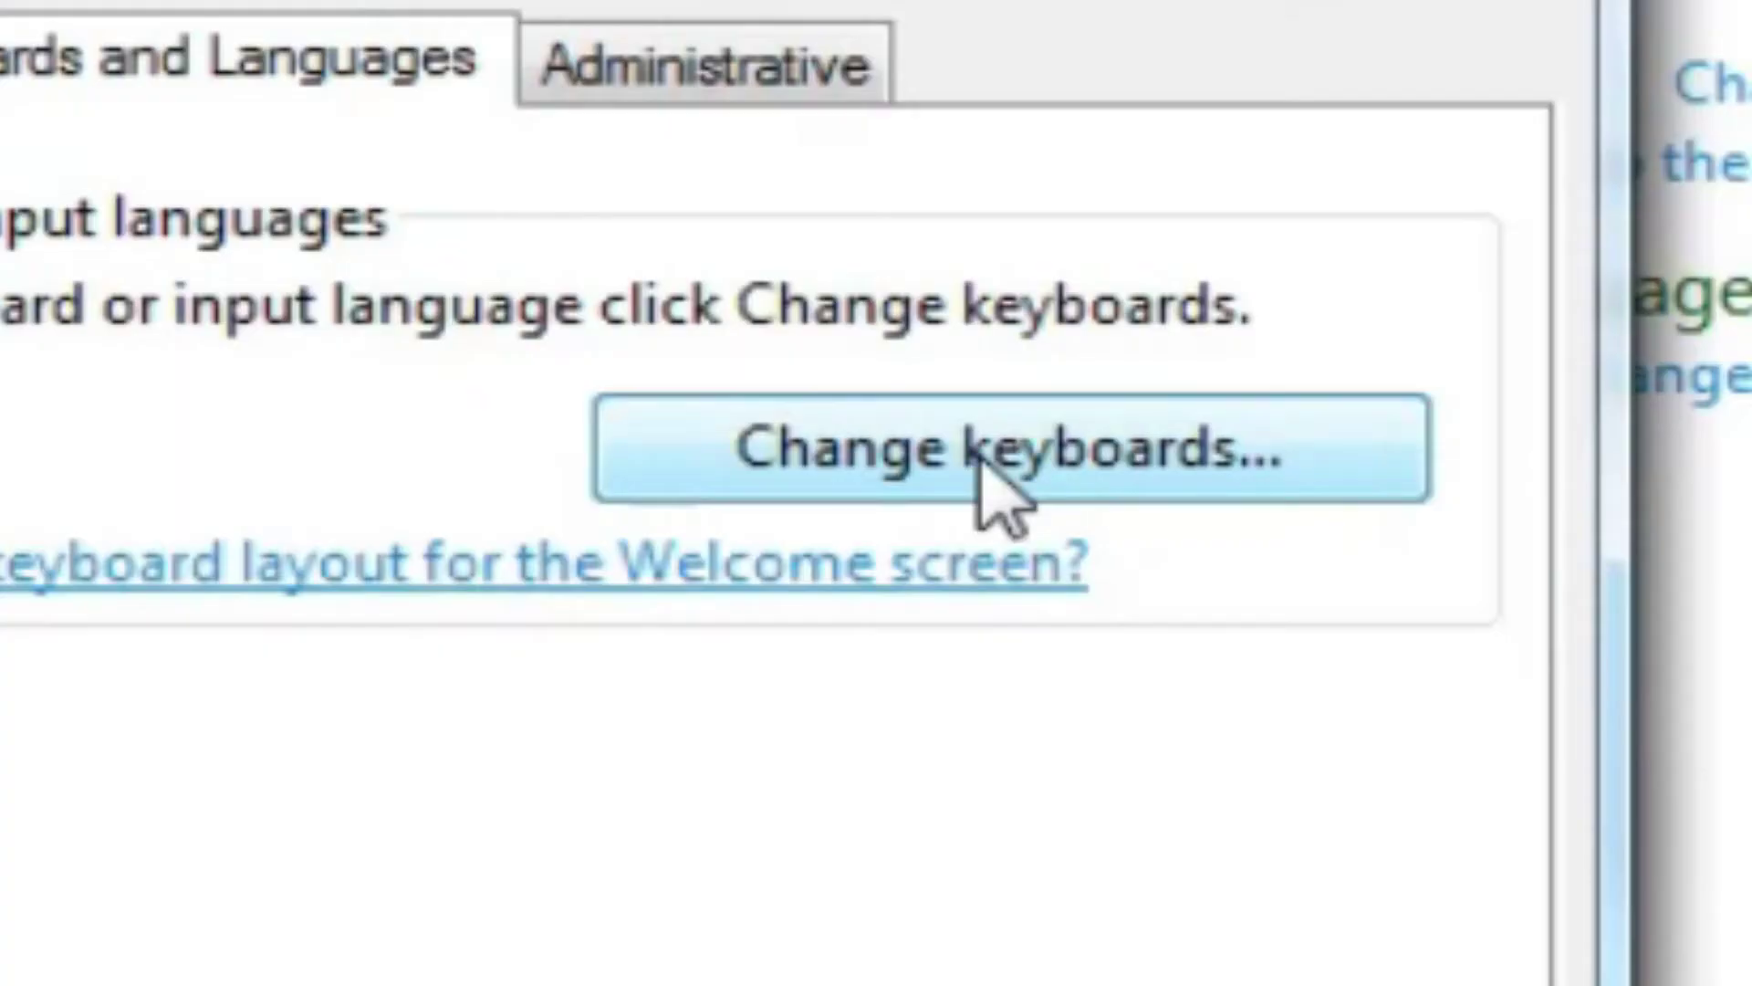
- Add the Tibetan (PRC) keyboard beside English (Australia), then close Region and Language and Control Panel
left_click(669, 369)
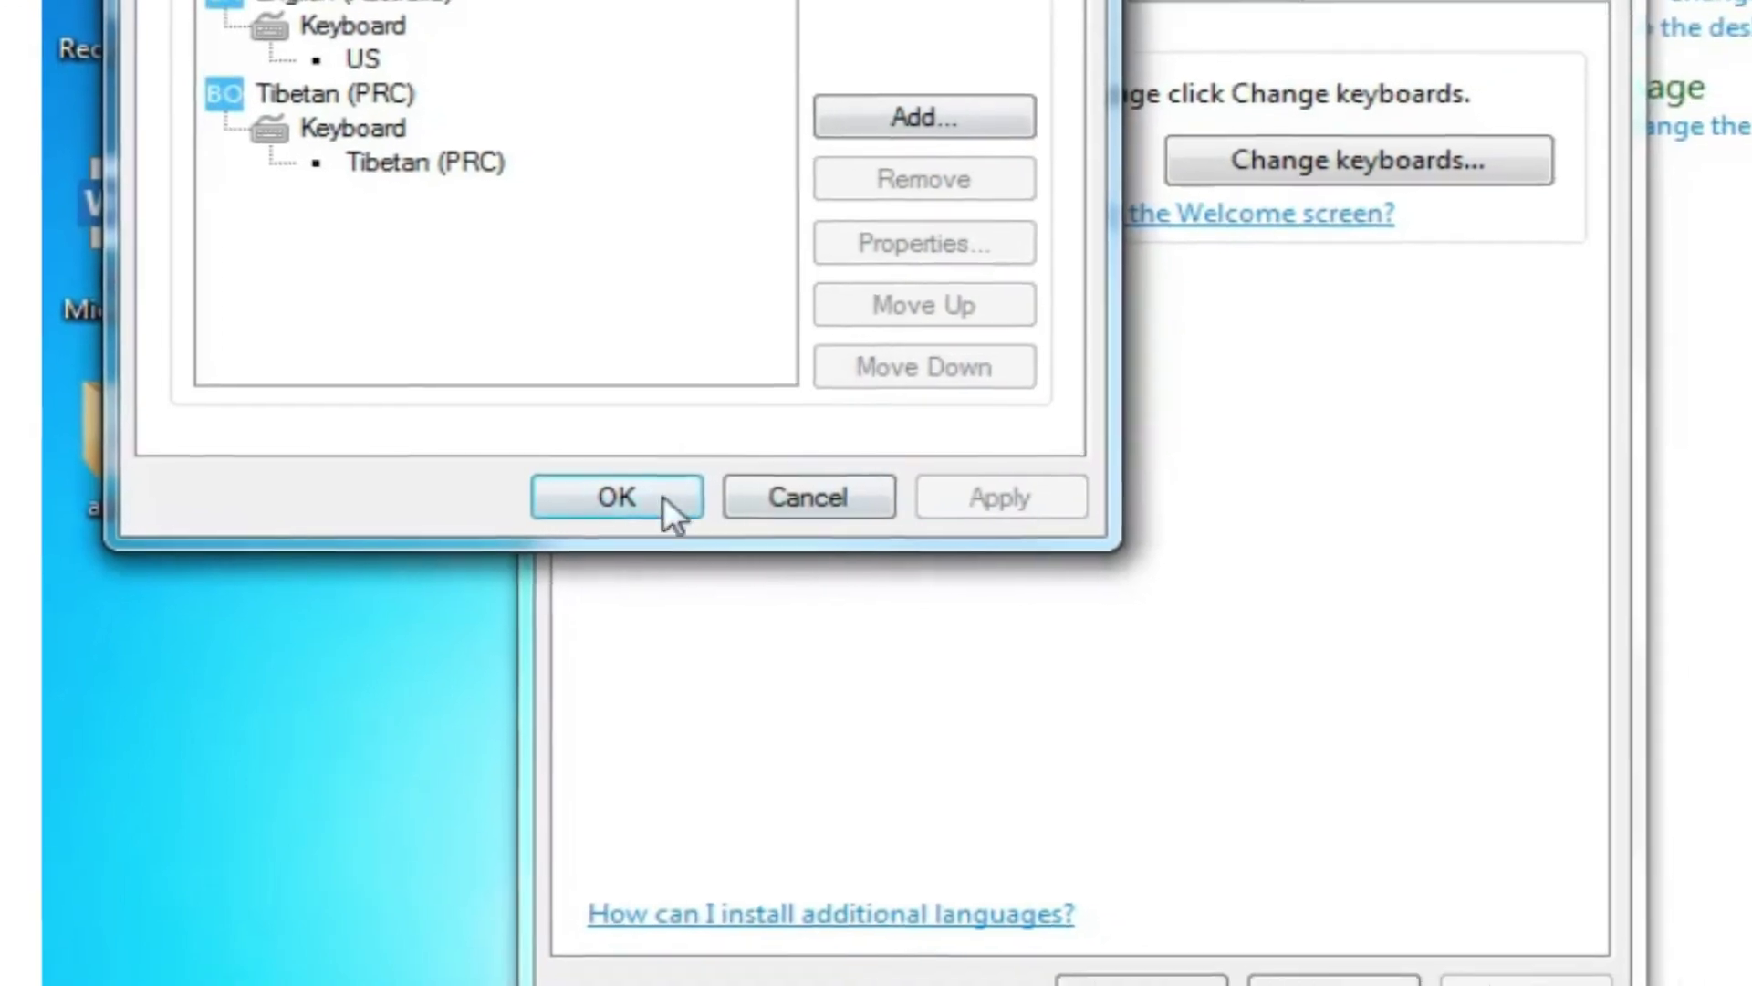
left_click(602, 498)
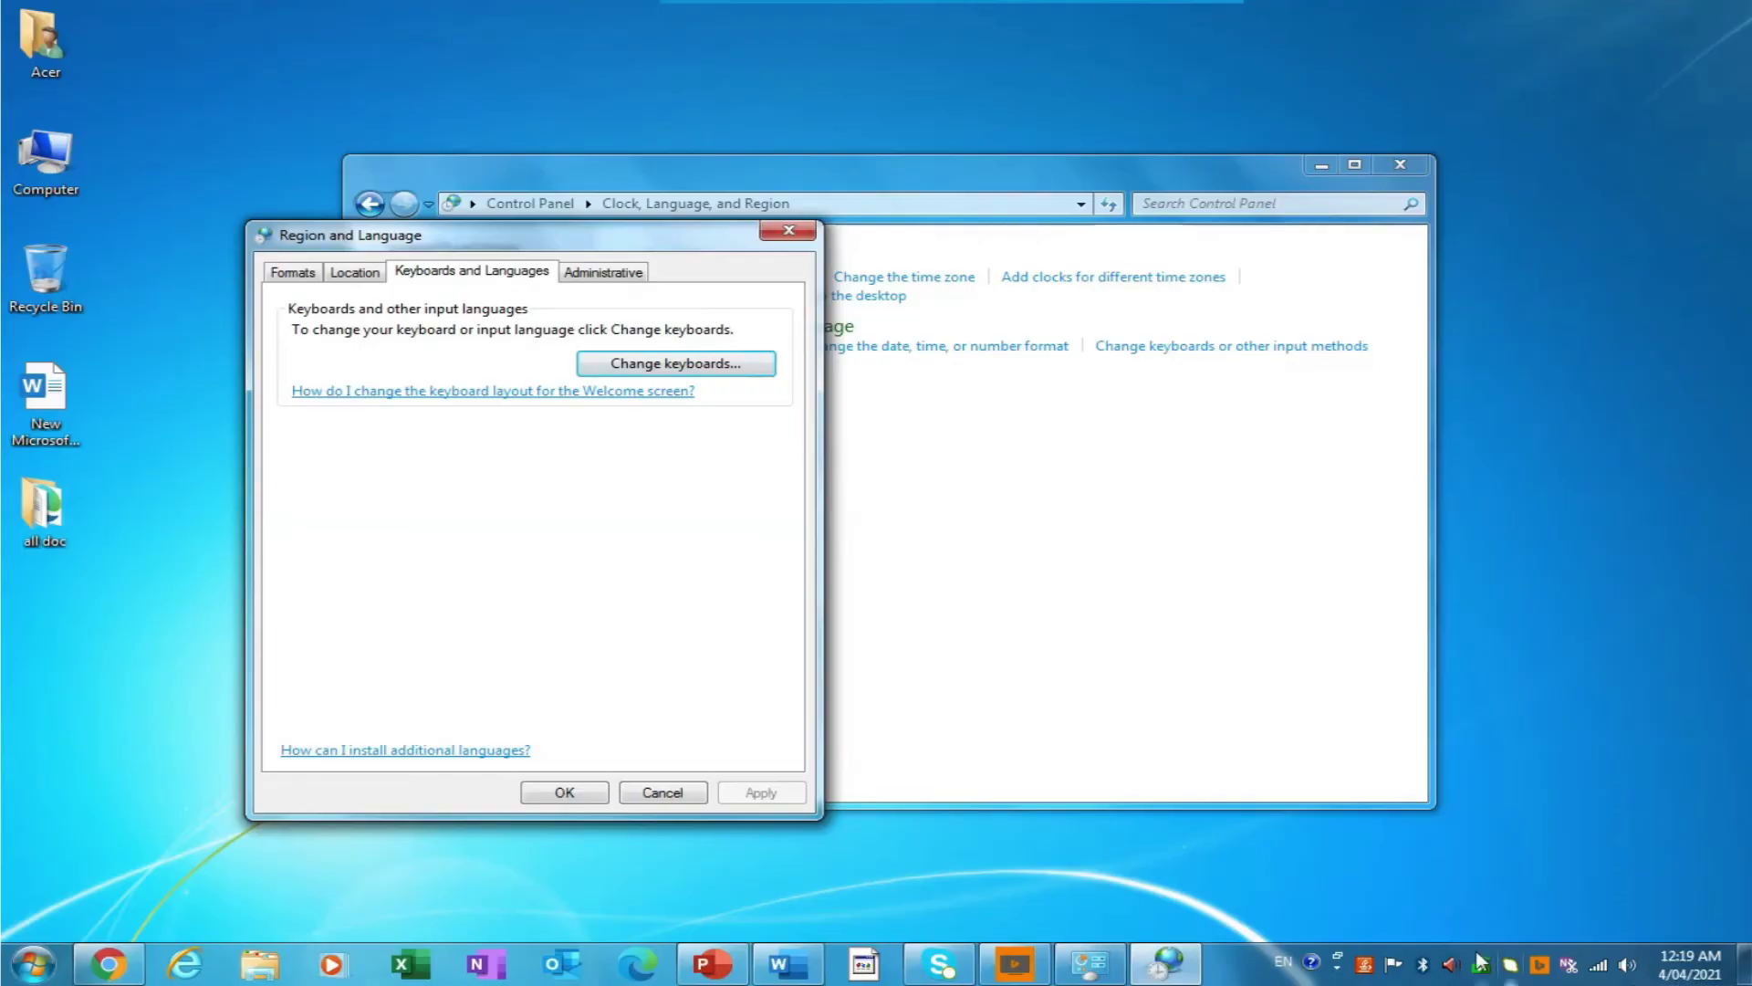
left_click(789, 230)
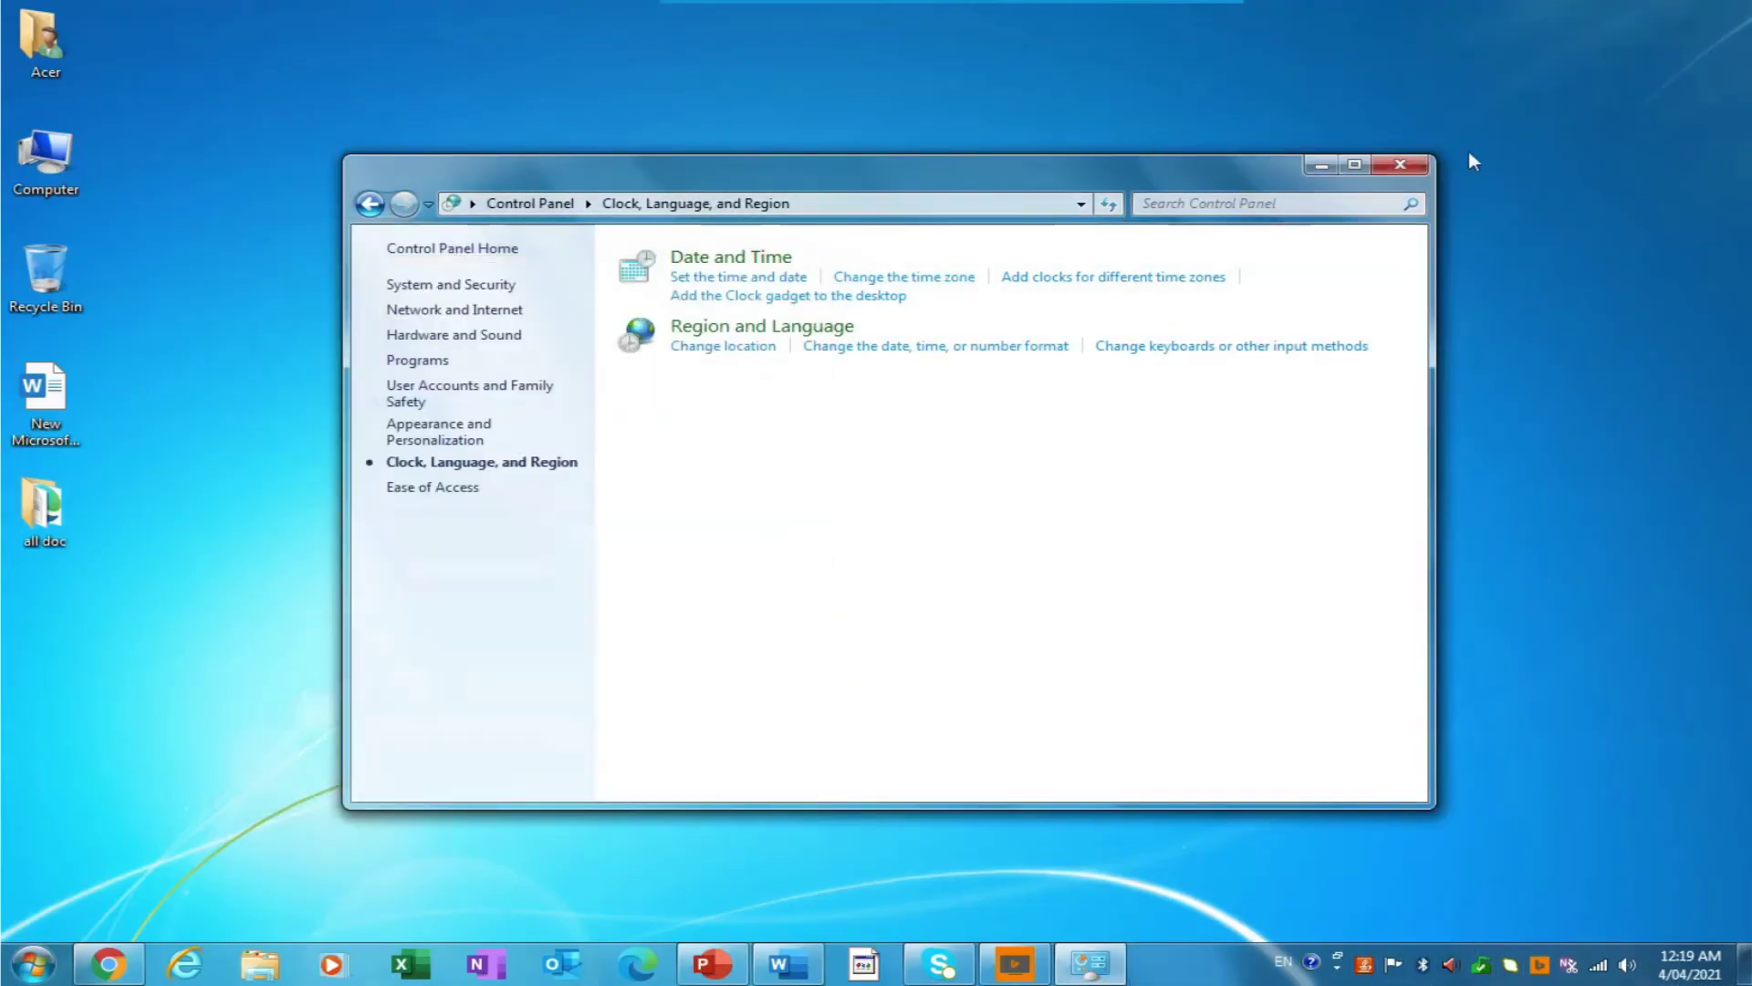
left_click(1401, 165)
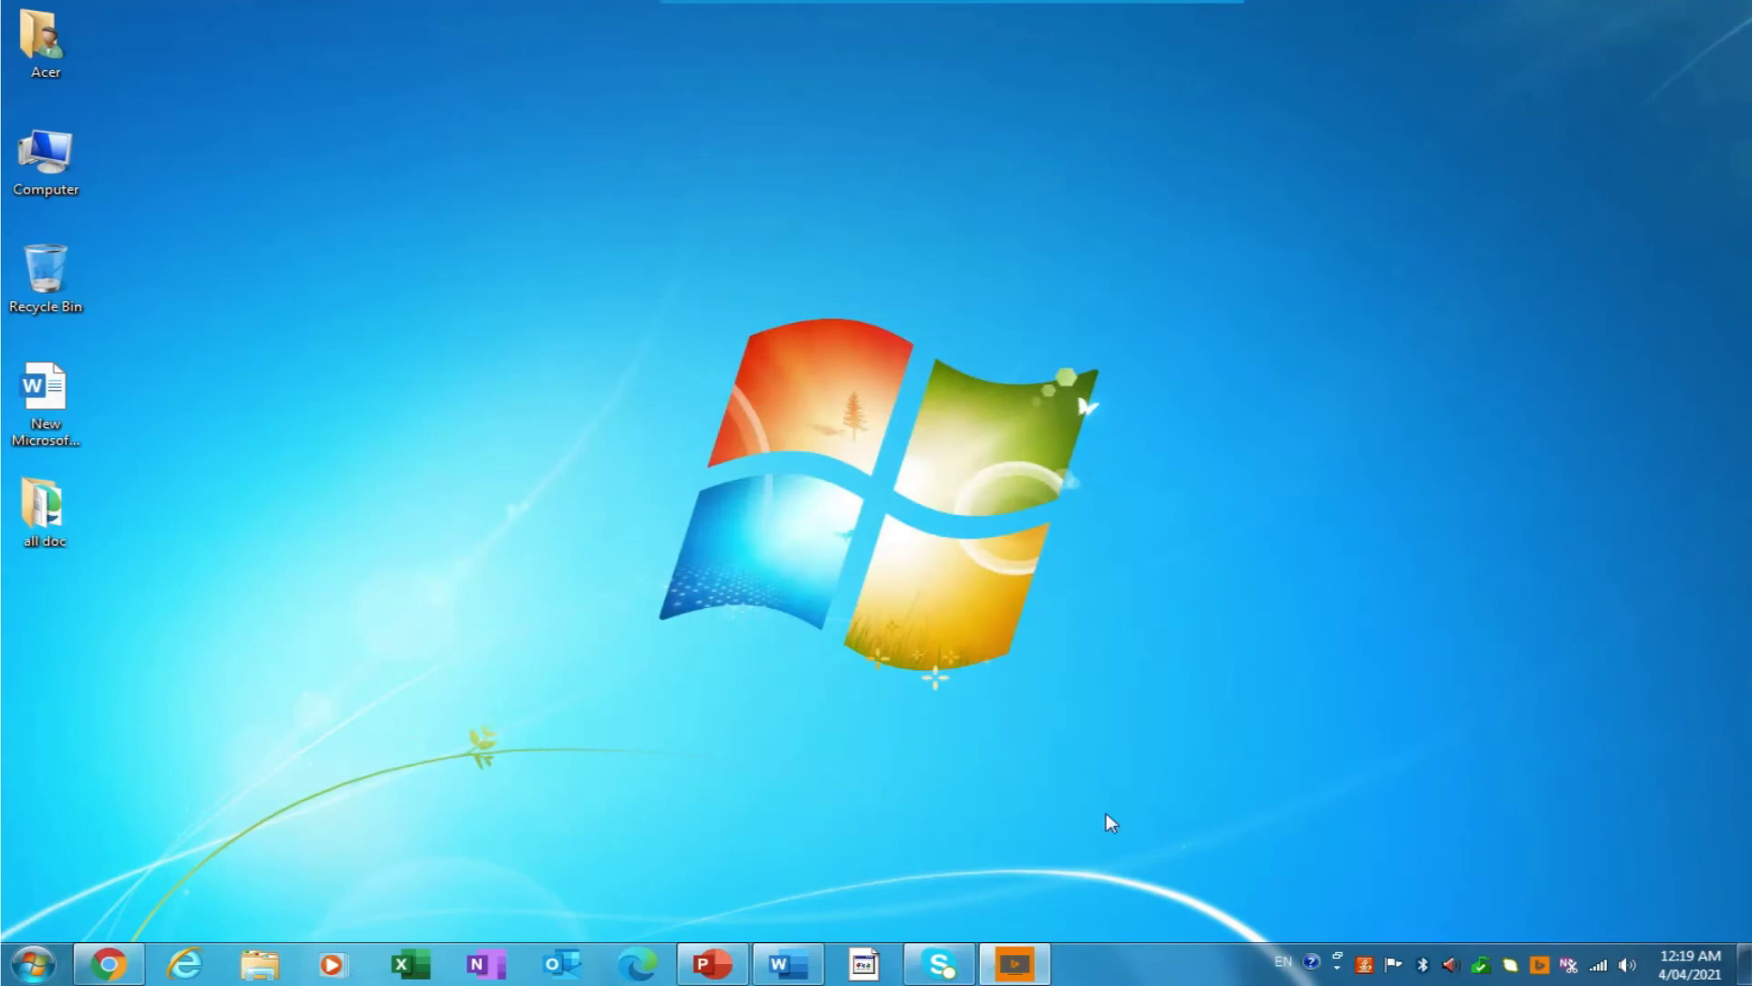
- Bring Word back and delete all the old Tibetan text from the document
left_click(787, 964)
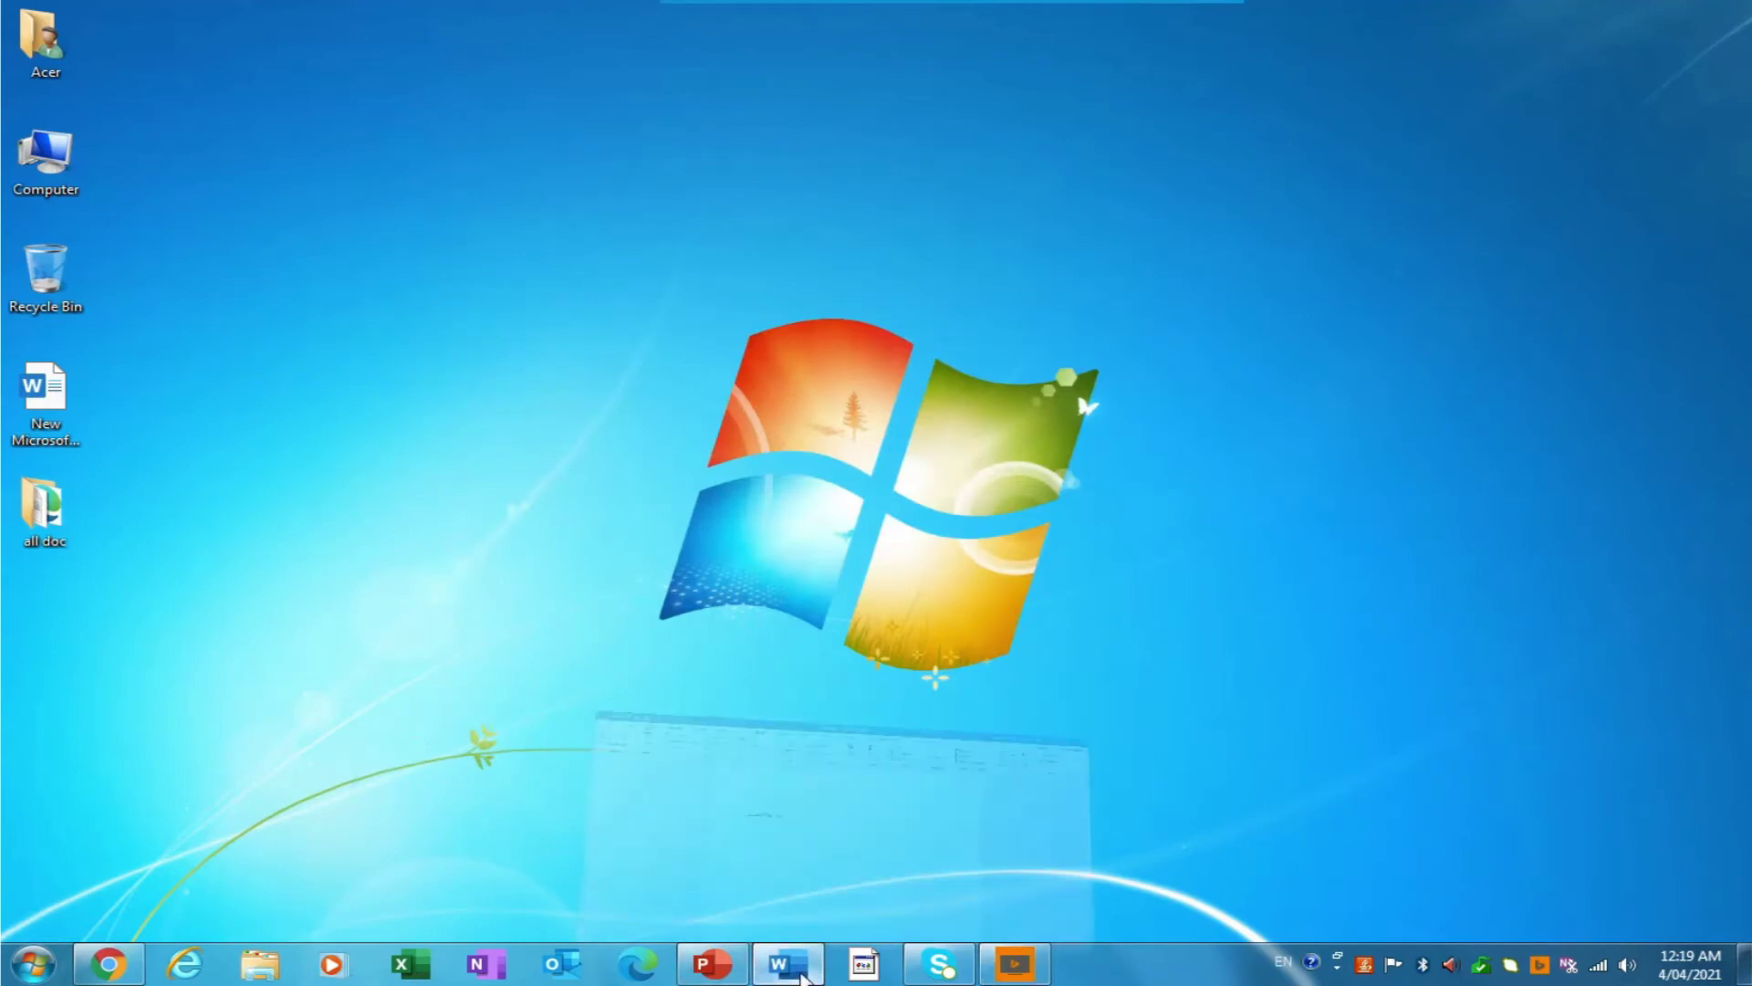
key("ctrl+a")
key("Delete")
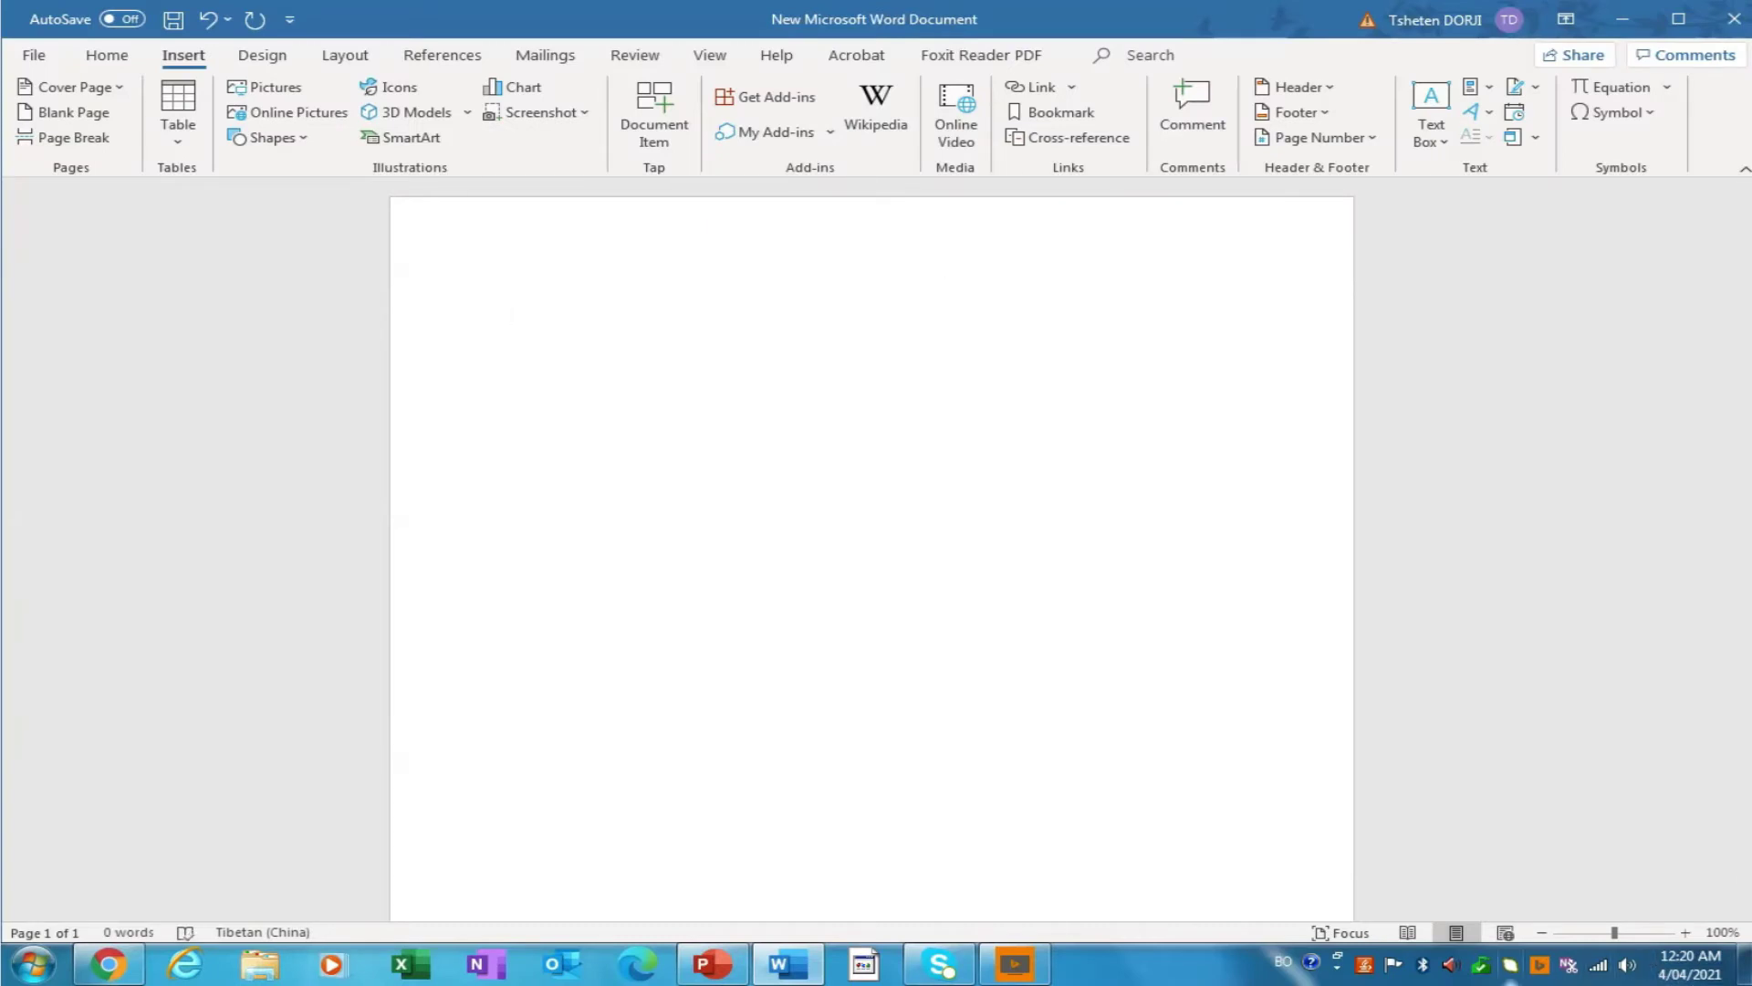
- Switch input to English and type 'how to install' followed by a new line
key("alt+shift")
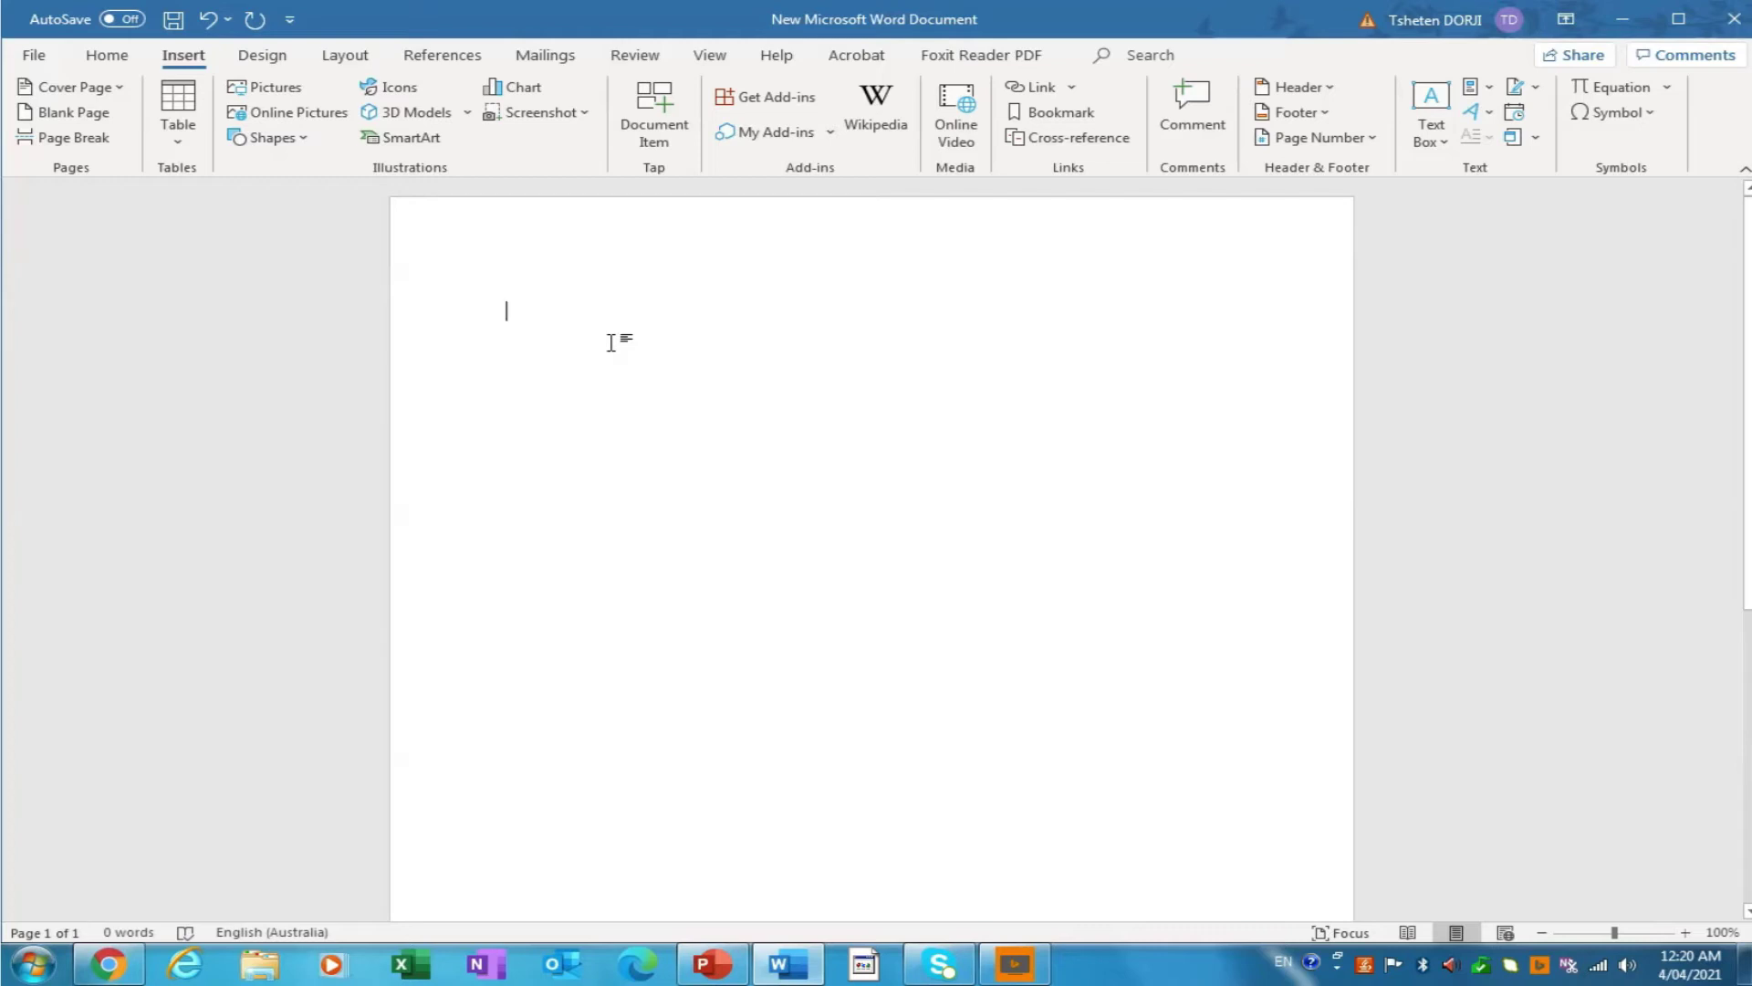
type("ho")
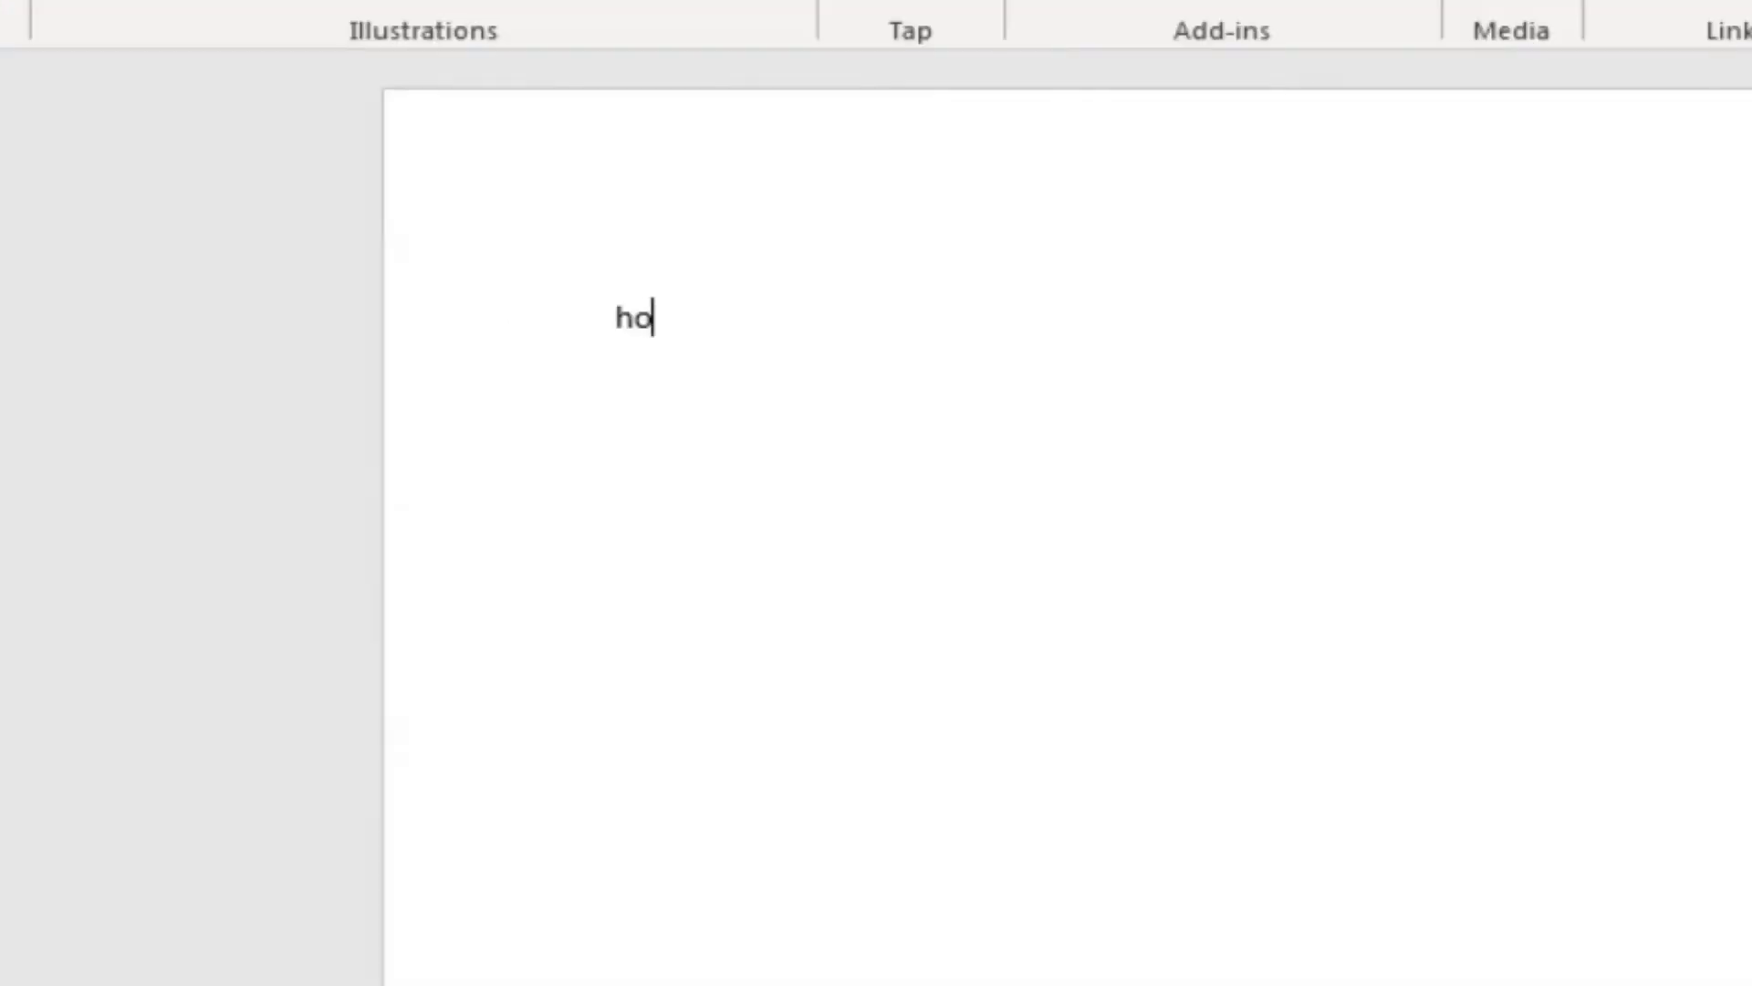
type("w to ")
type("i")
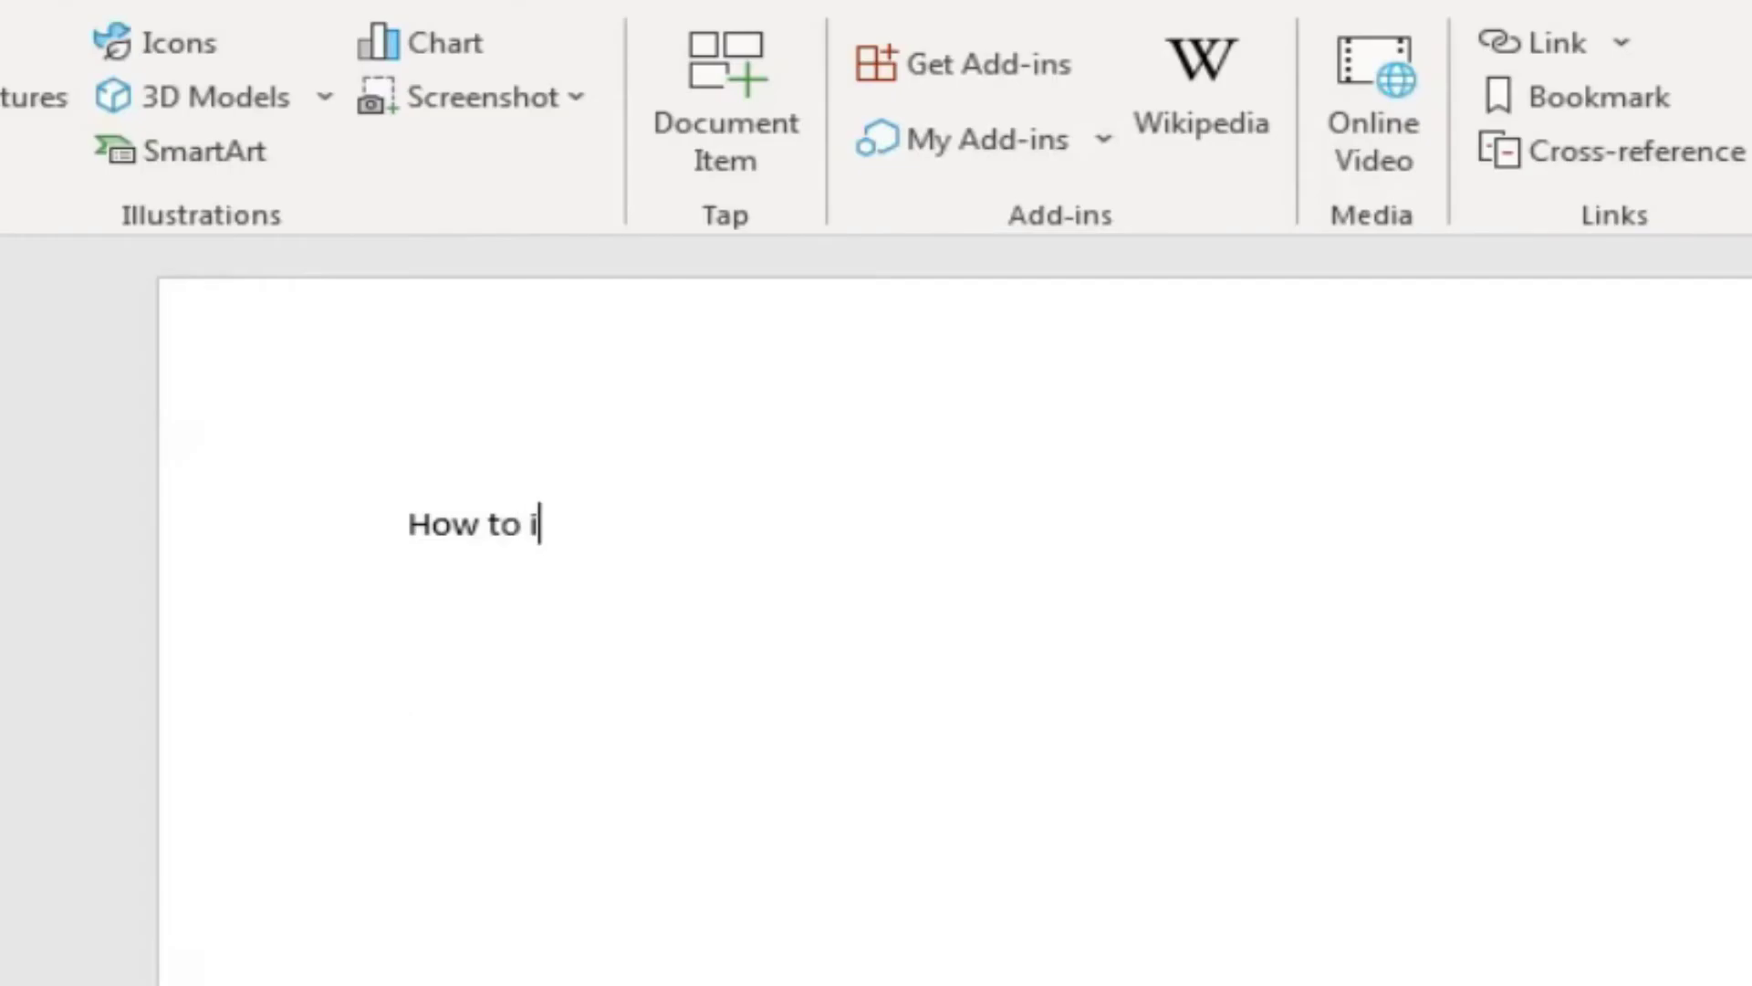
type("nstall")
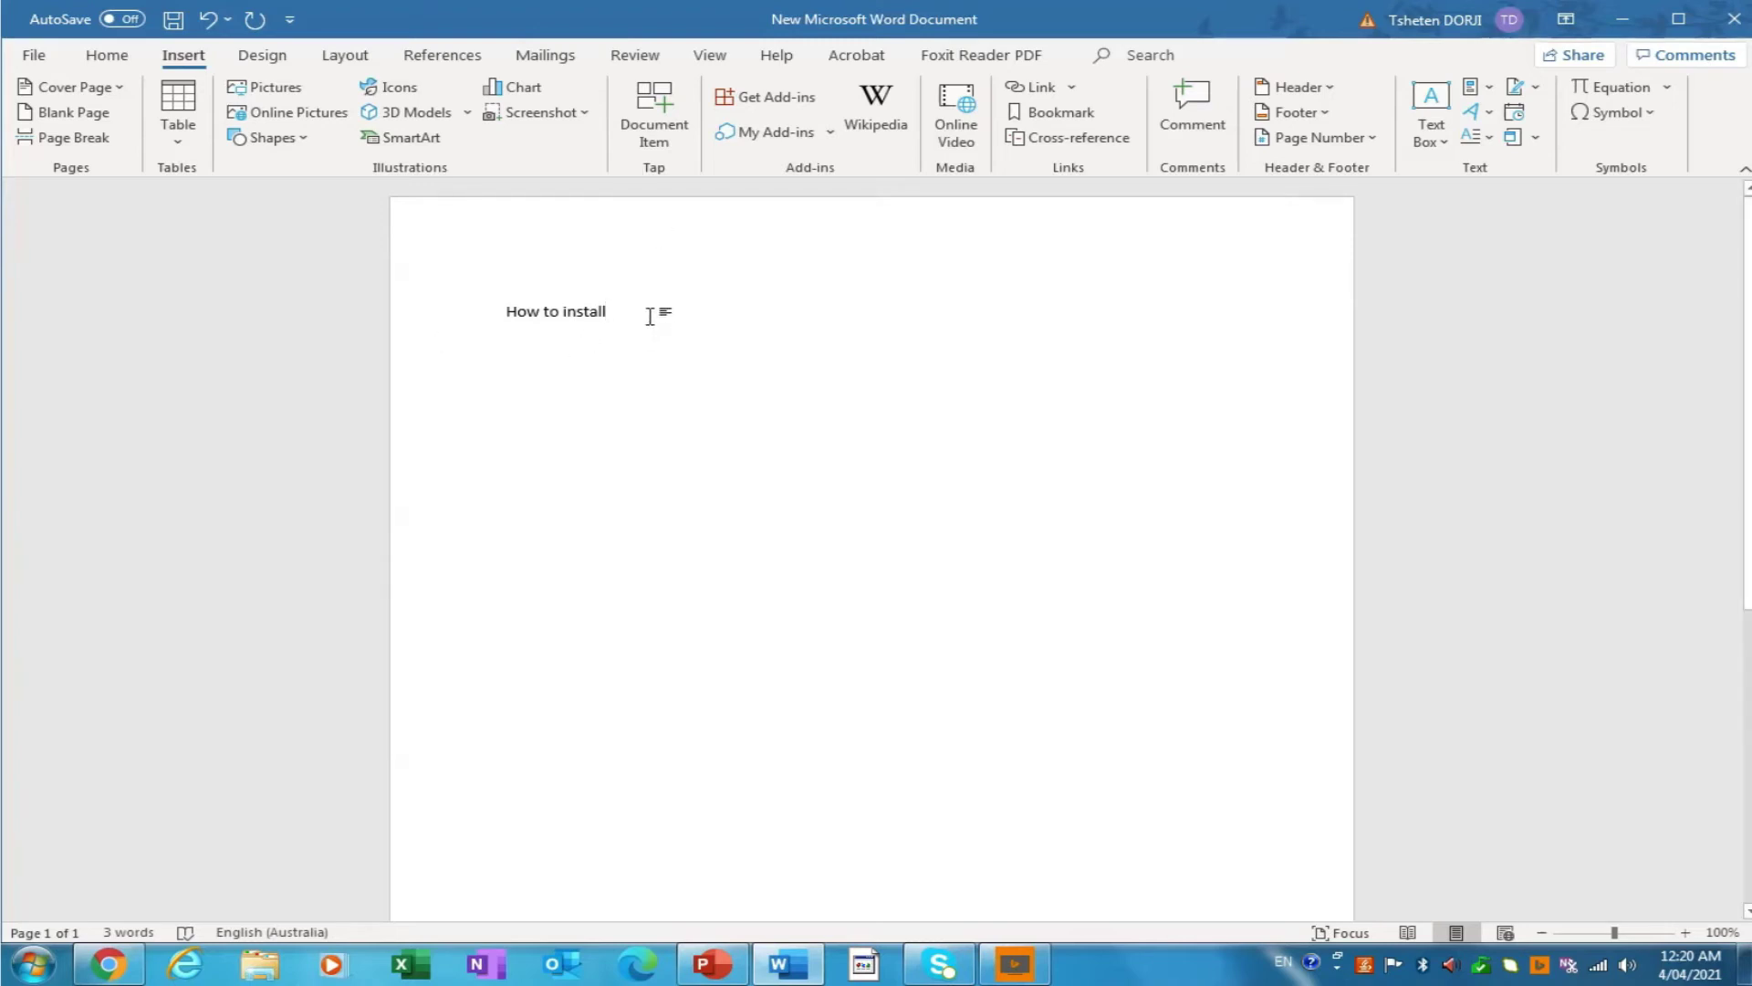
key("Return")
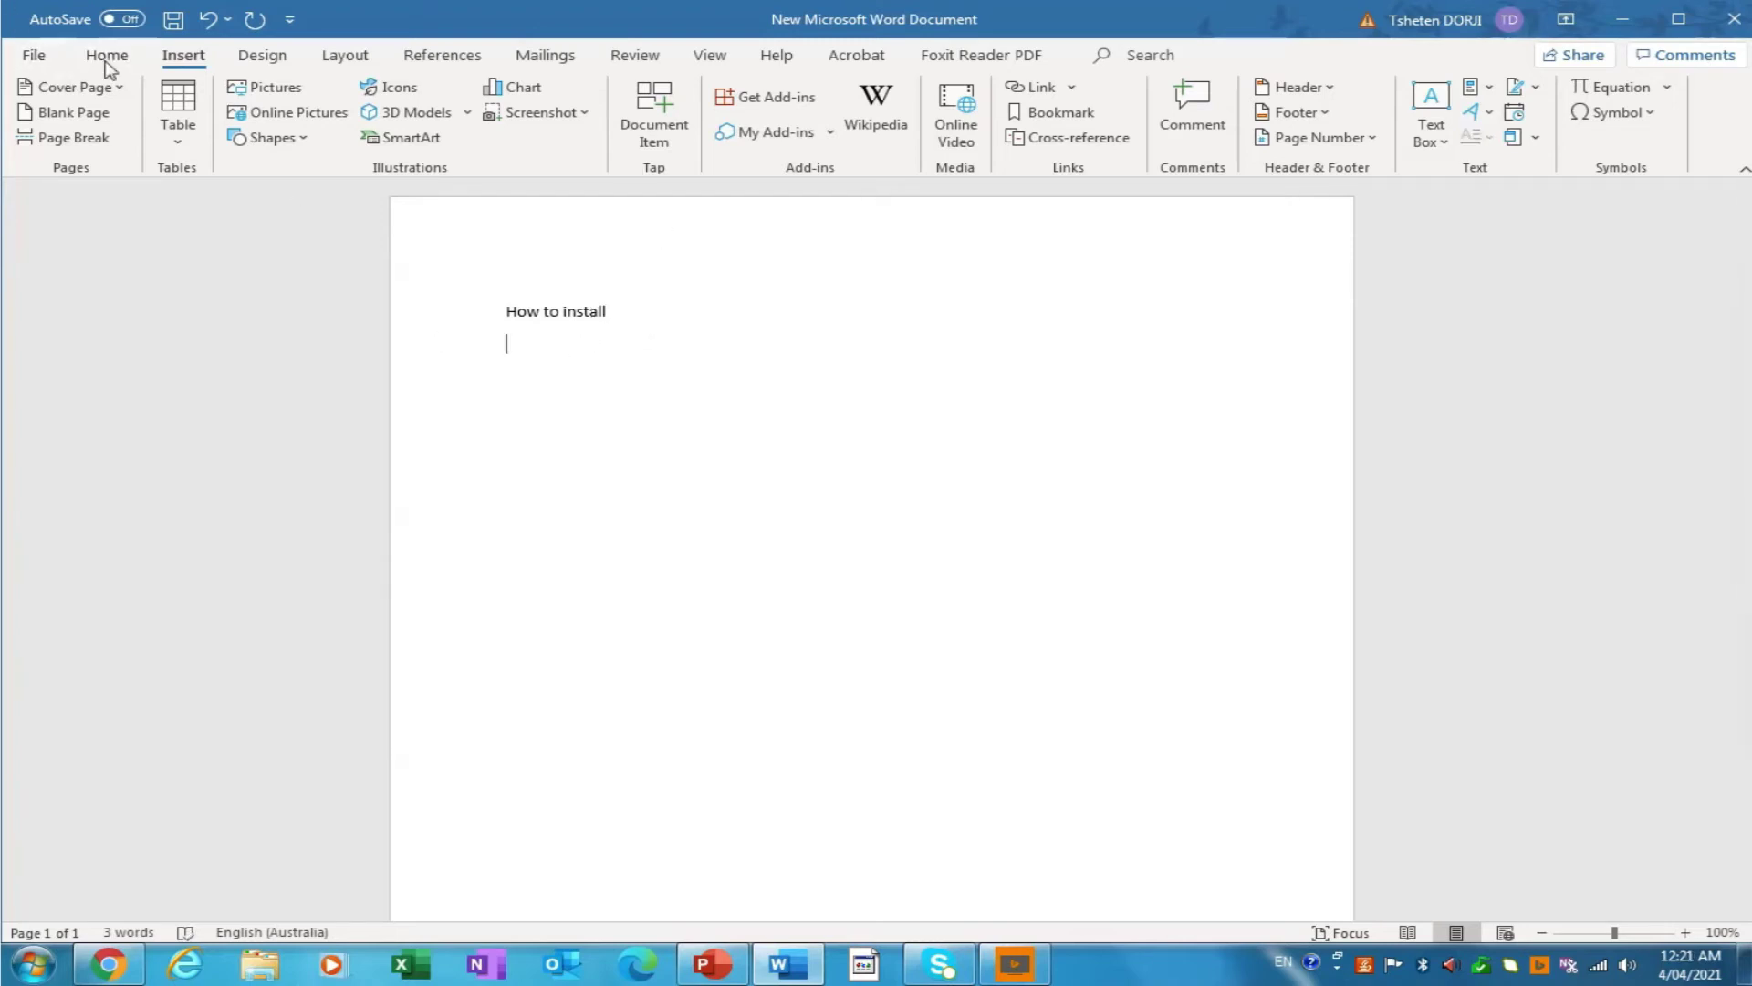
left_click(106, 62)
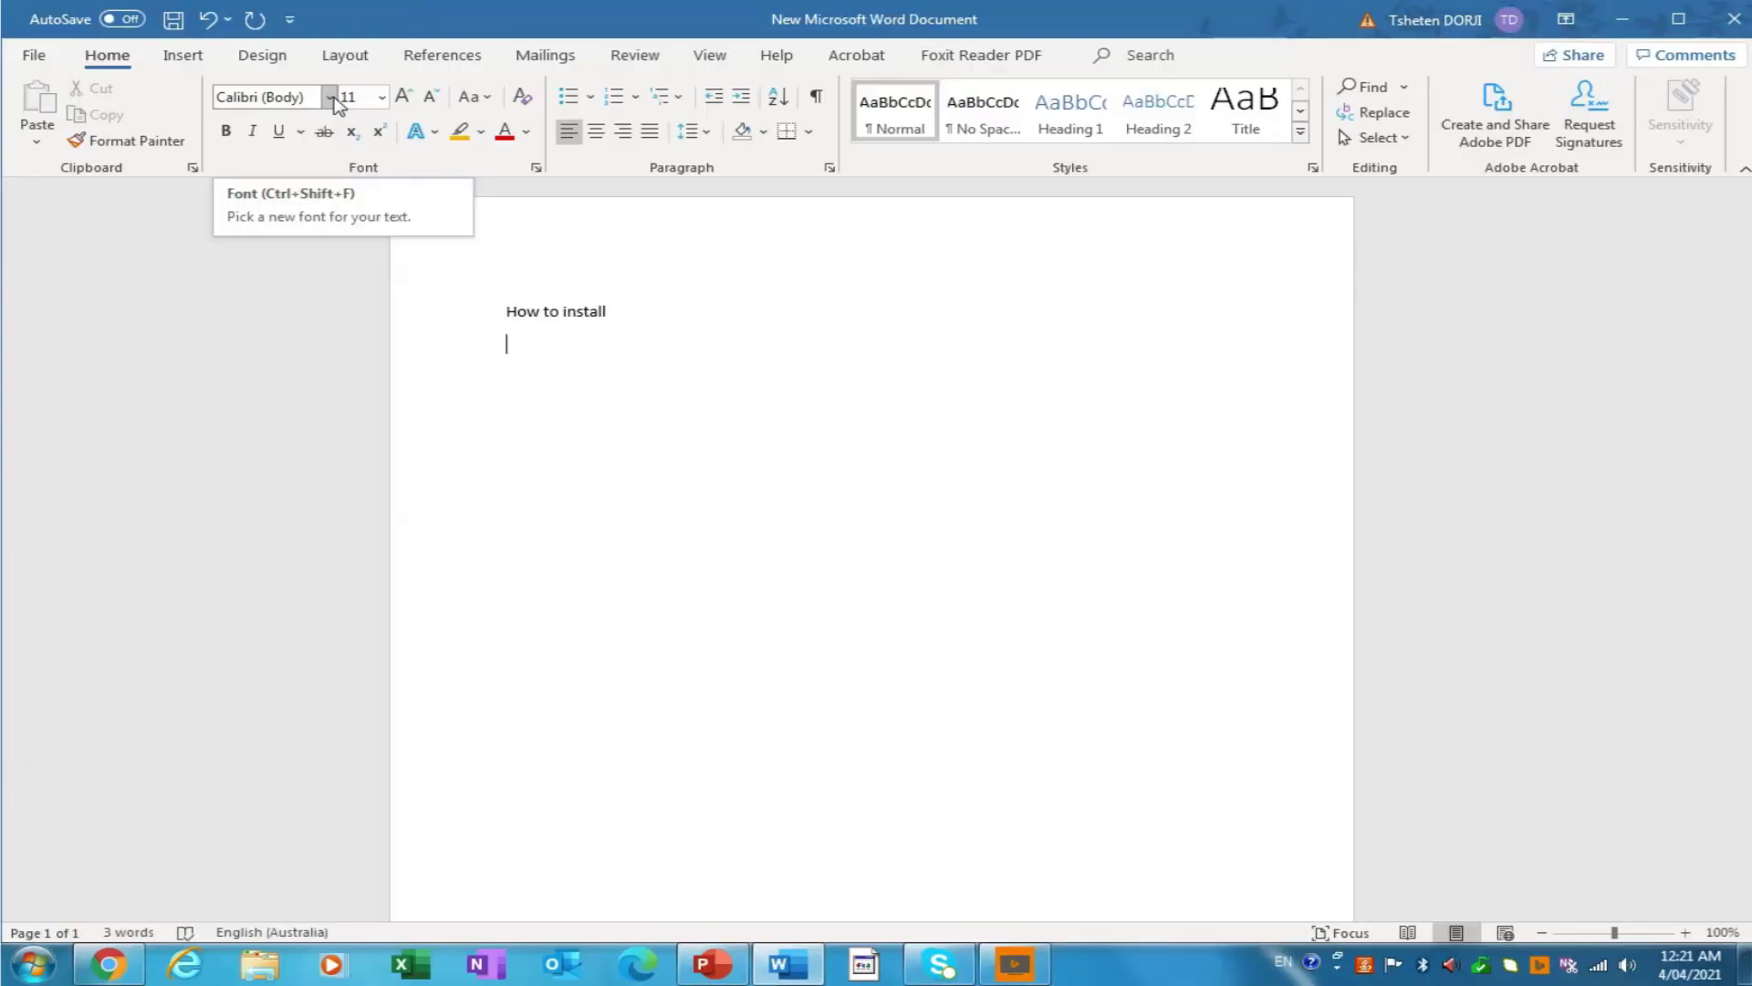
- Replace Calibri with the Tsuig_04 font for the empty line below 'How to install'
left_click(413, 144)
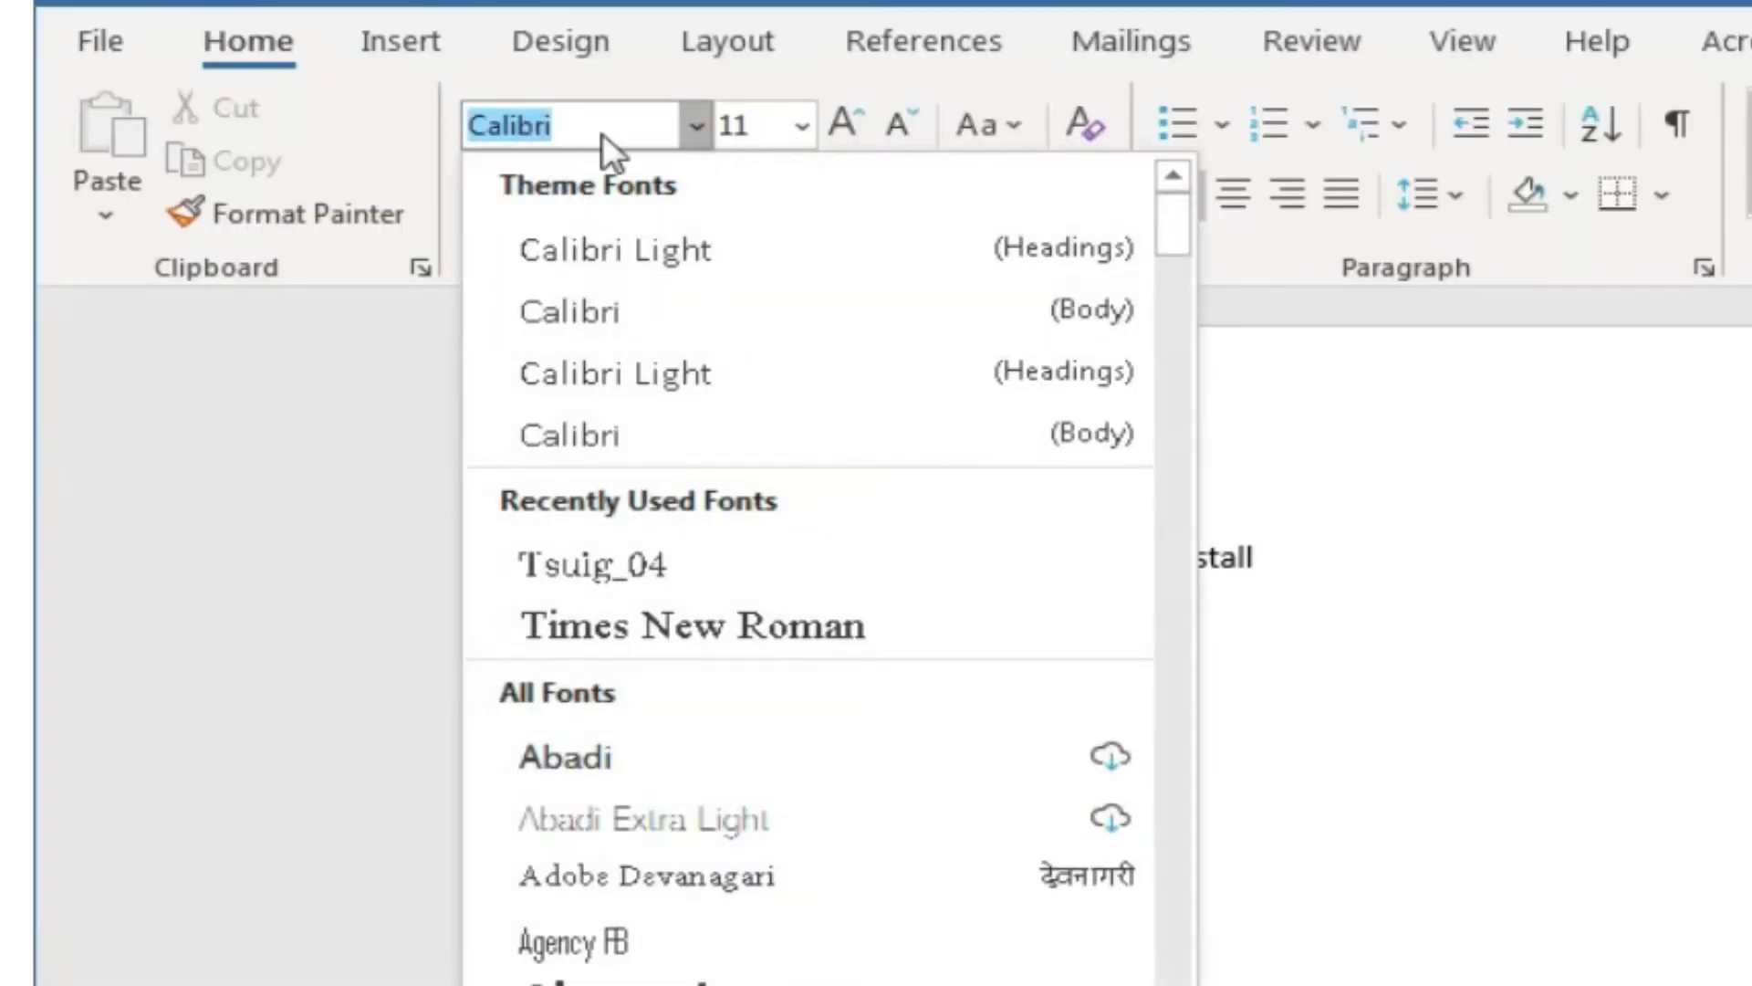
left_click(575, 126)
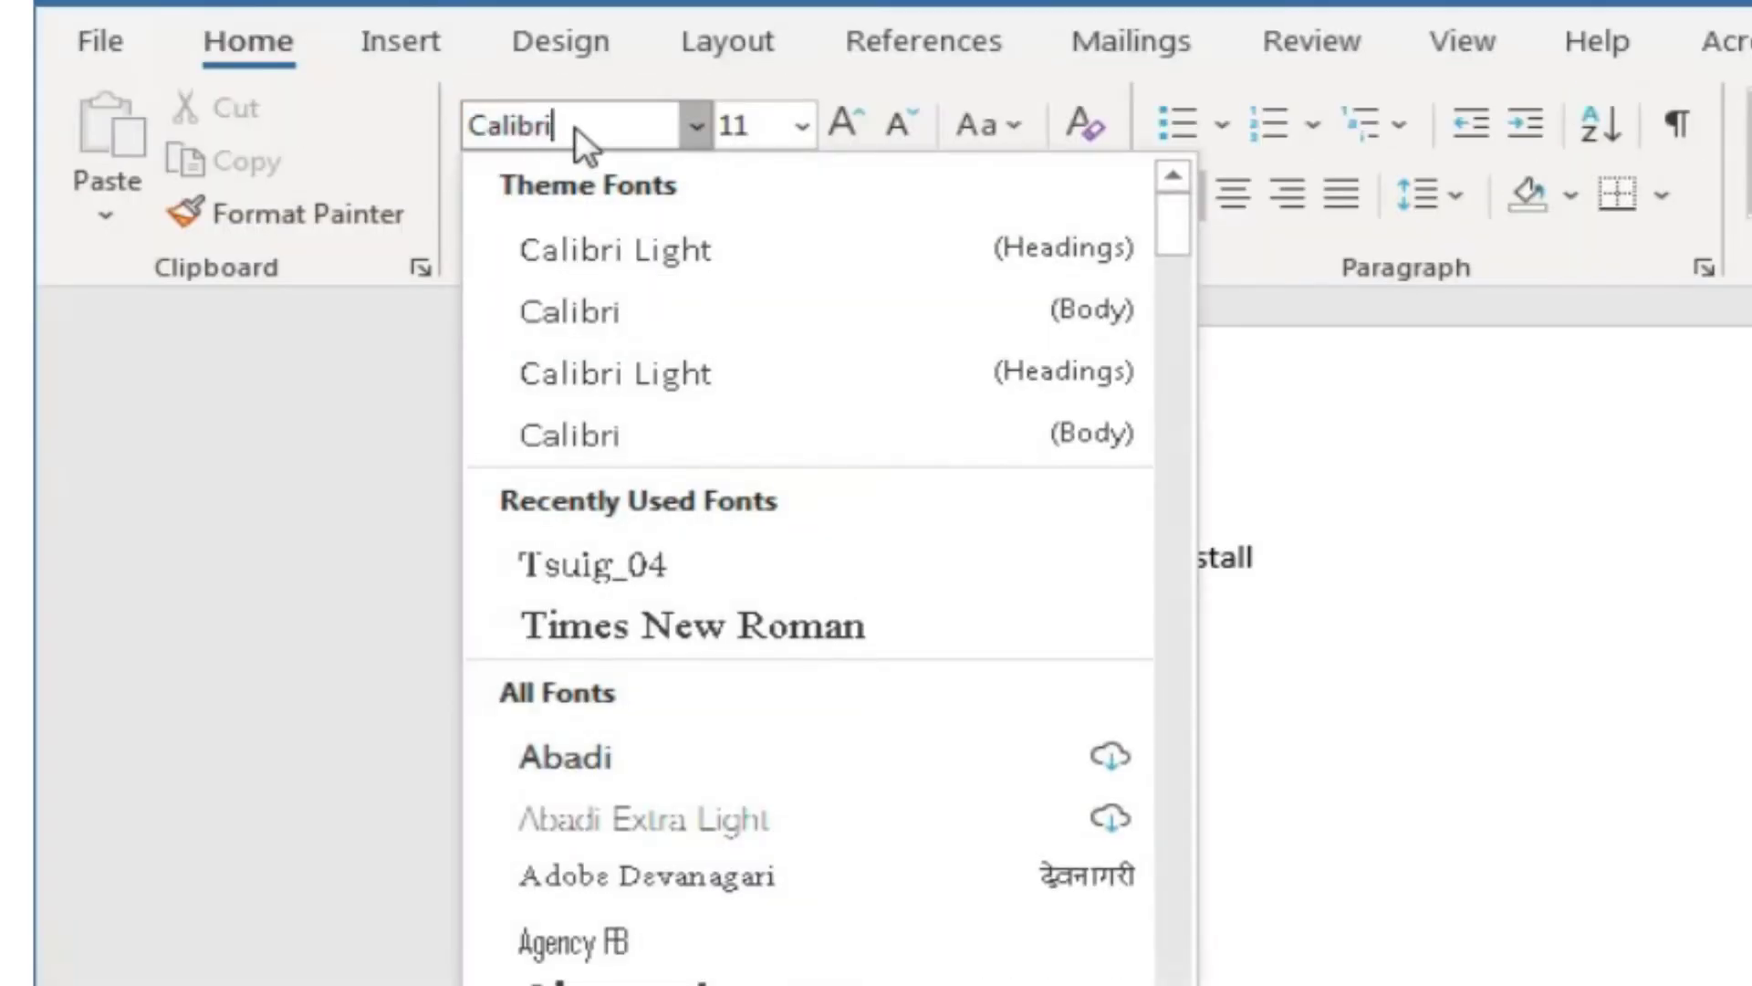
key("BackSpace")
key("BackSpace")
key("BackSpace")
key("BackSpace")
key("BackSpace")
key("BackSpace")
key("BackSpace")
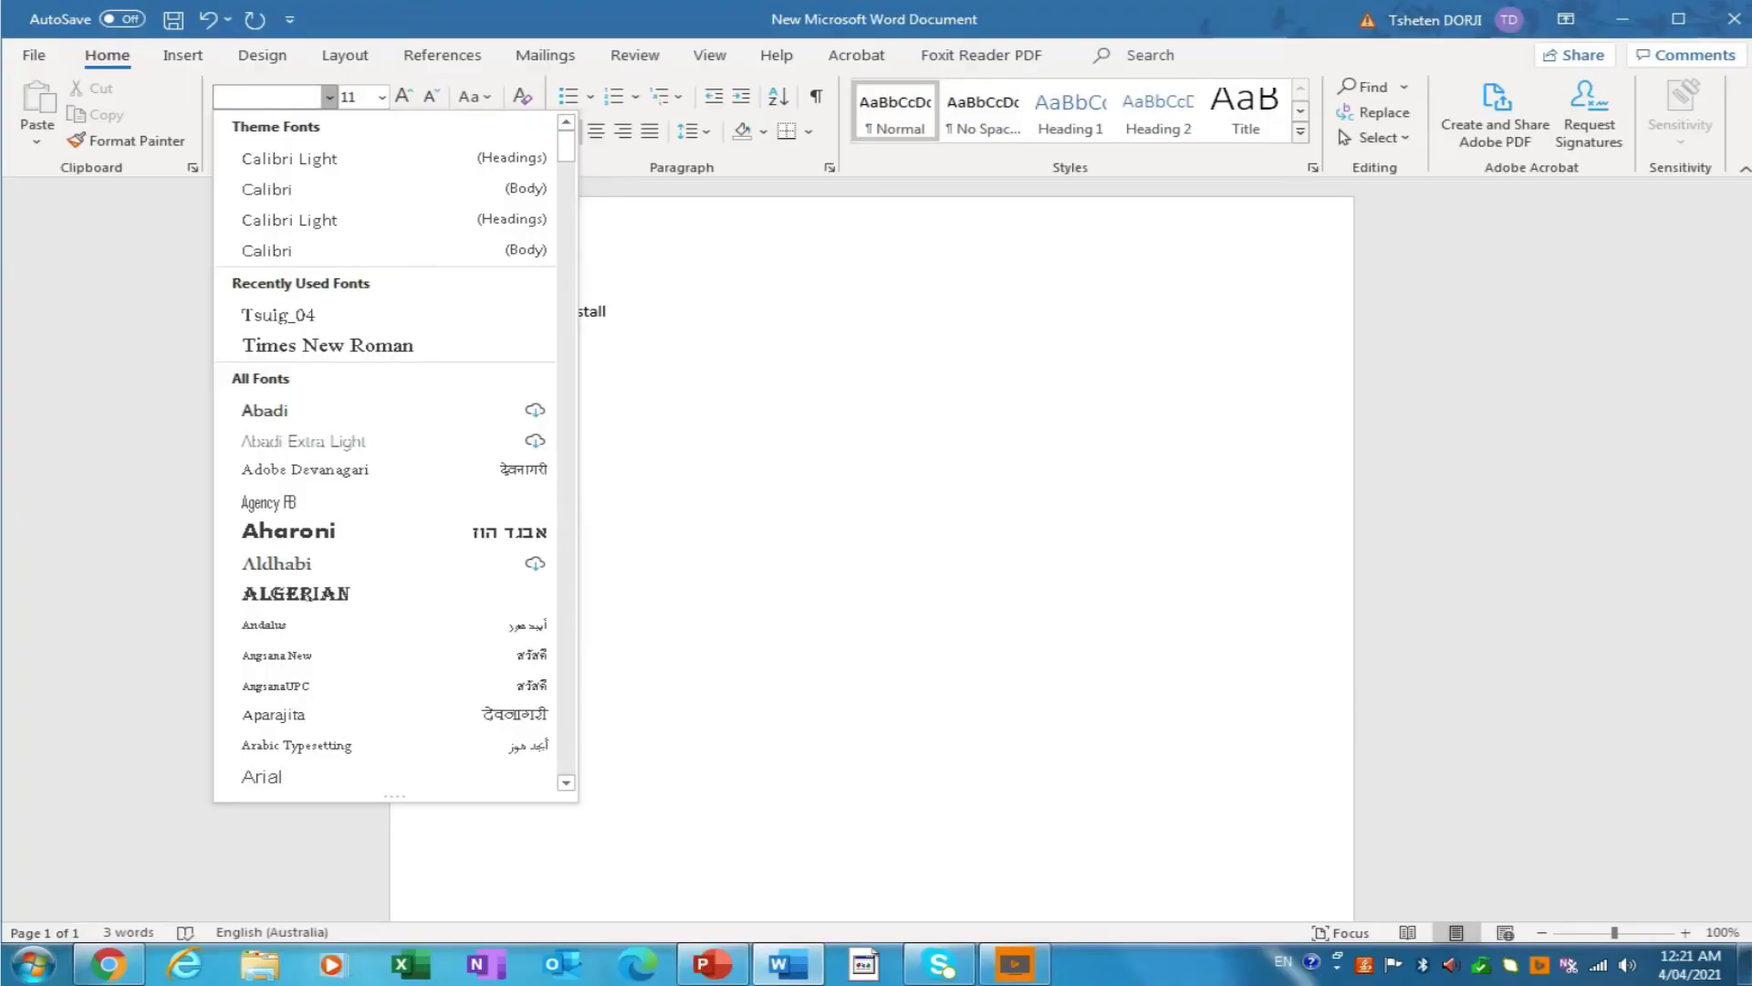
type("Tsuig_04")
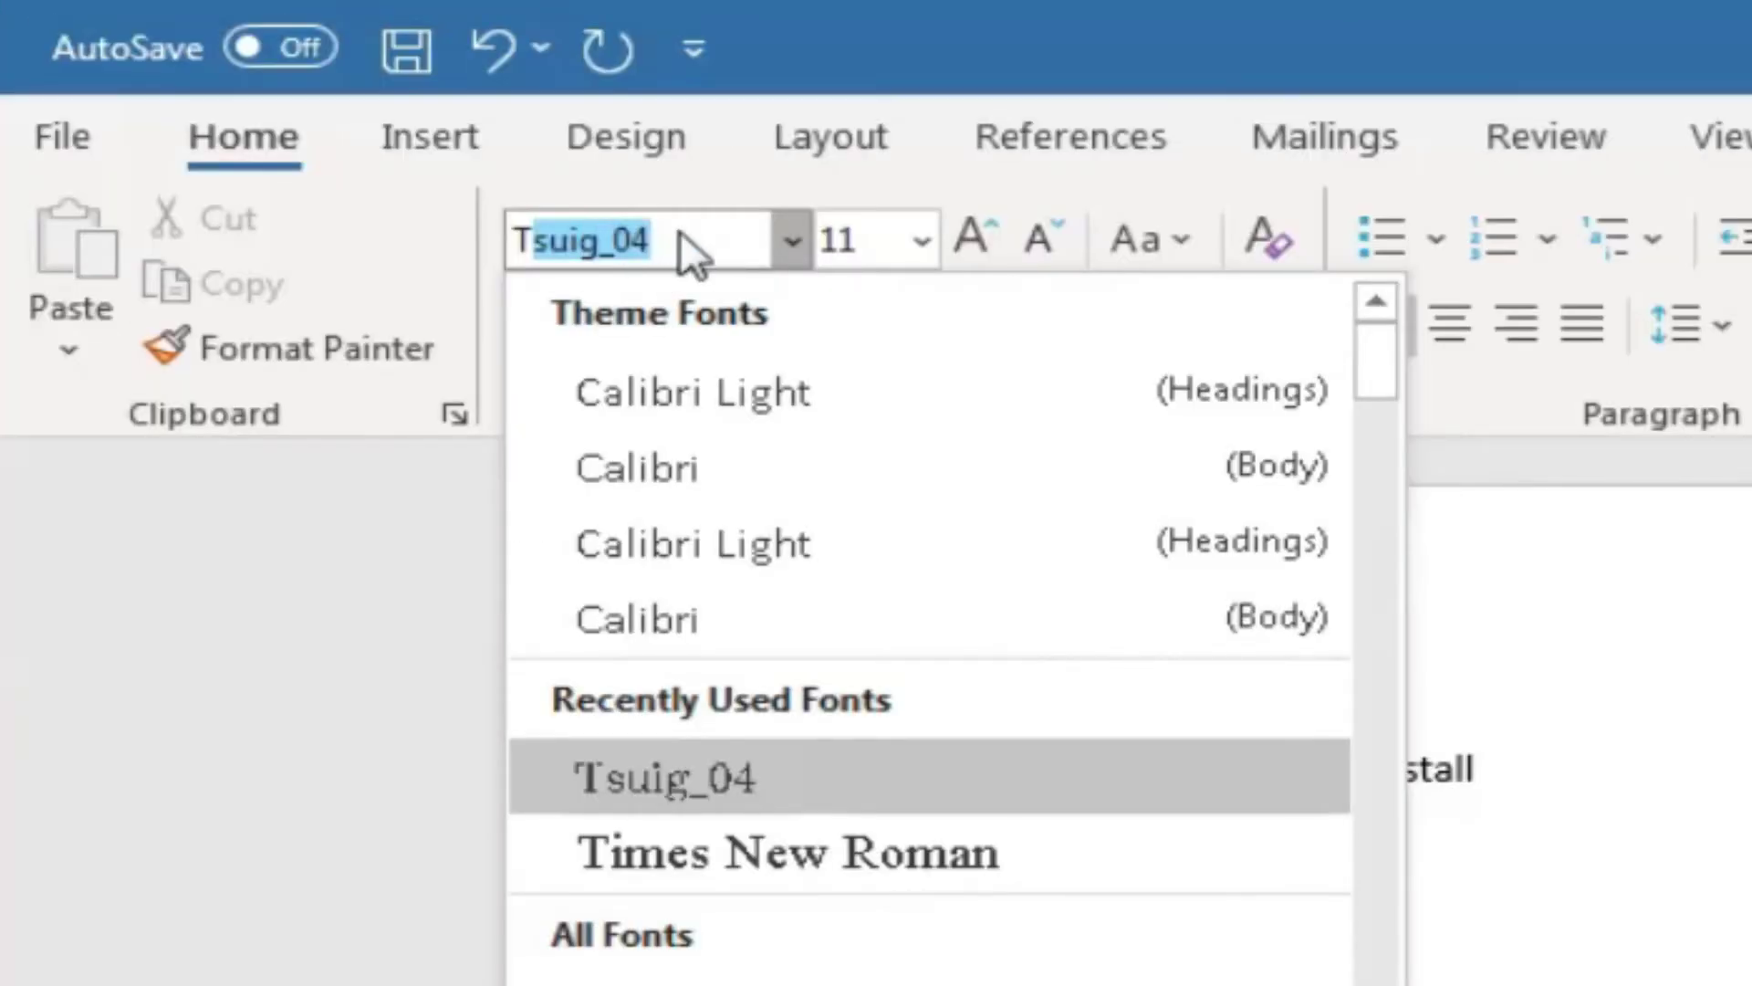
key("Return")
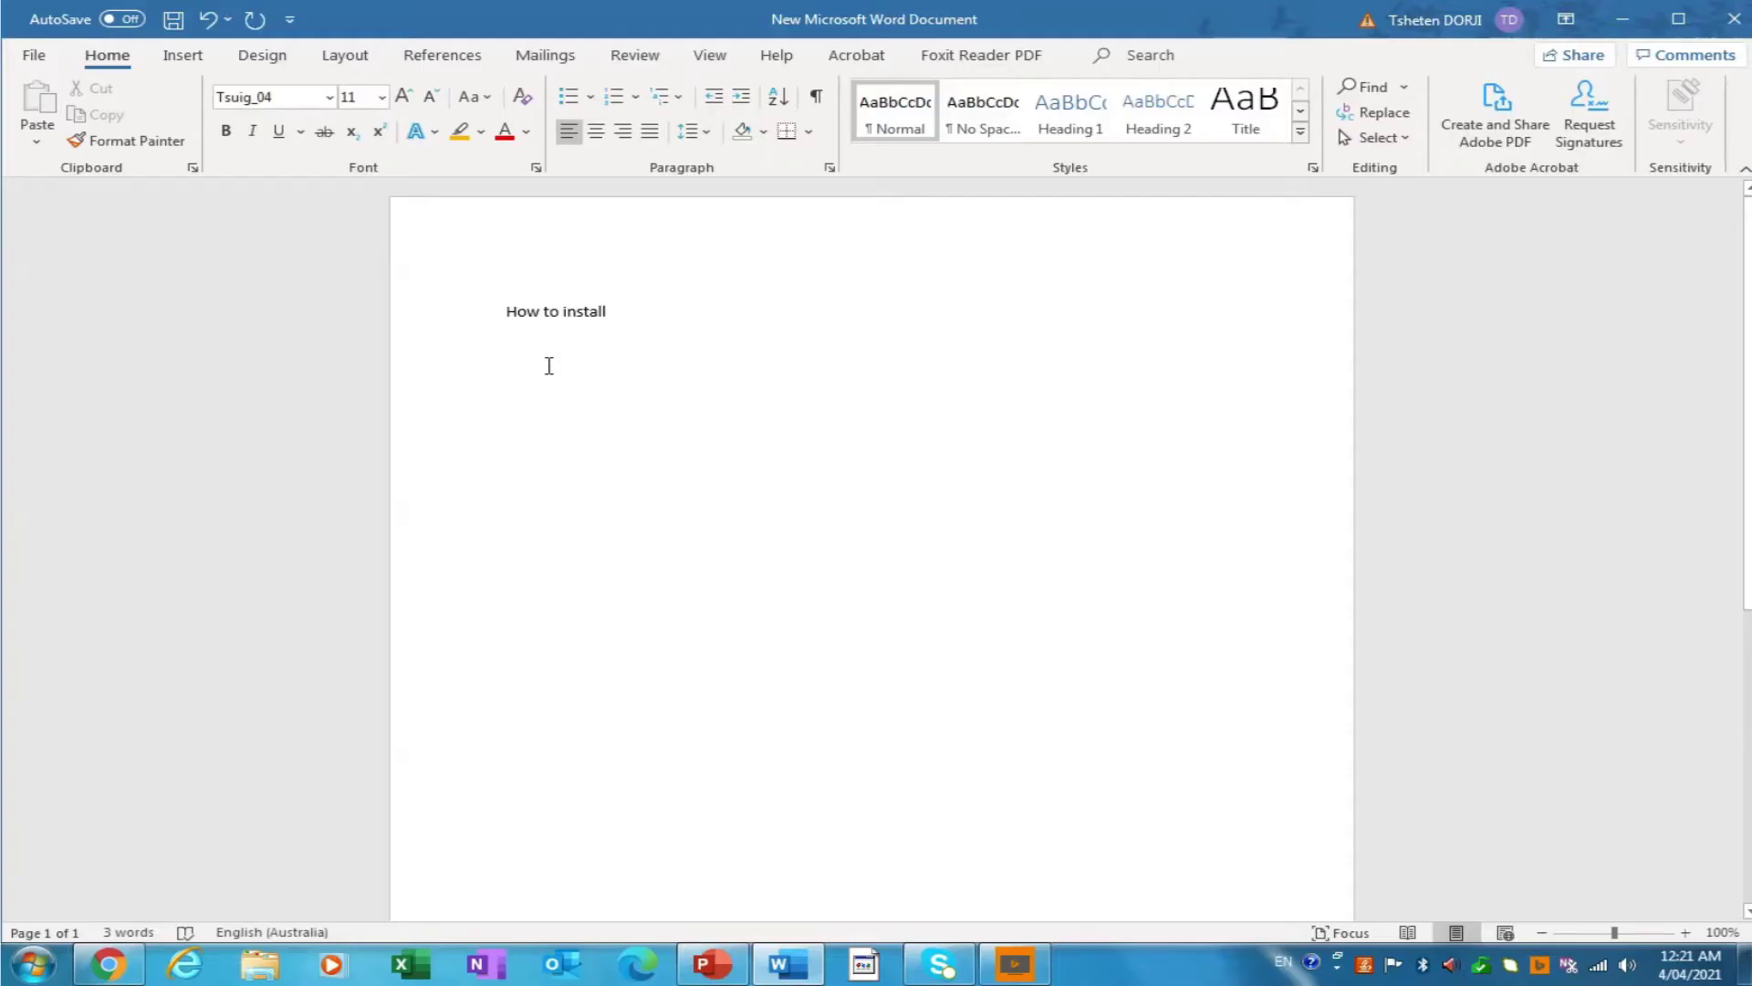
- Type the test line 'jiu gfd', then switch keyboard input to Tibetan (PRC)
type("ji")
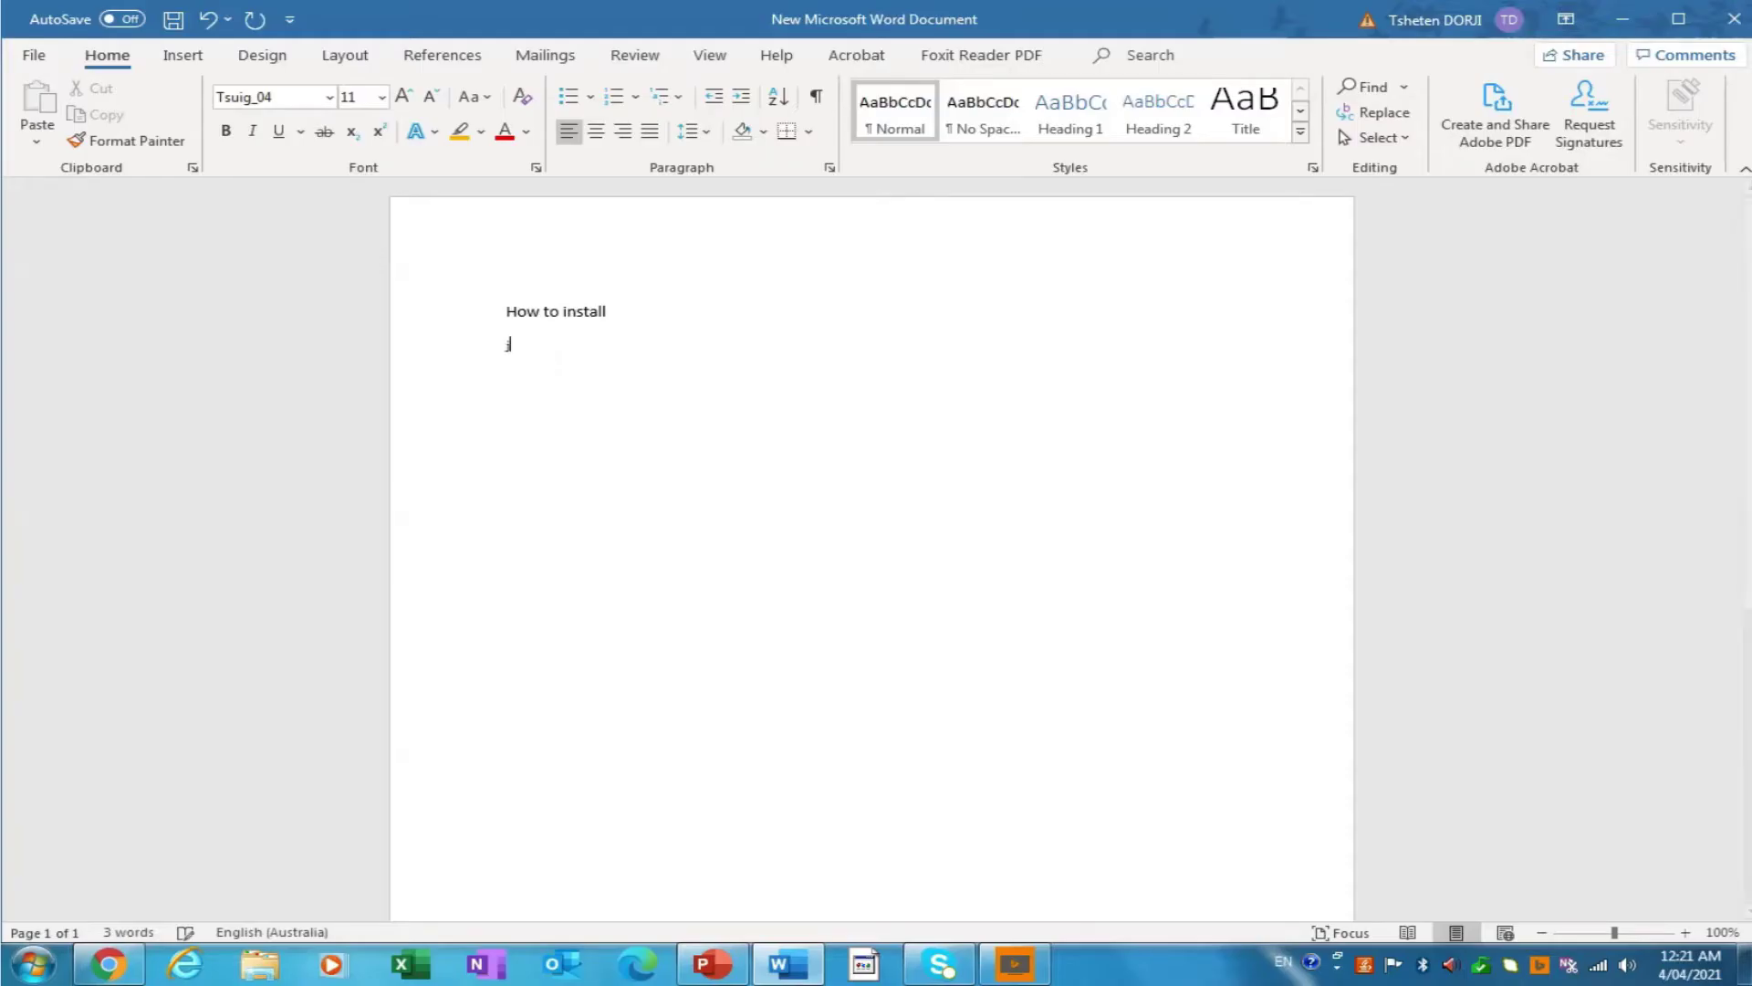
type("u gfd")
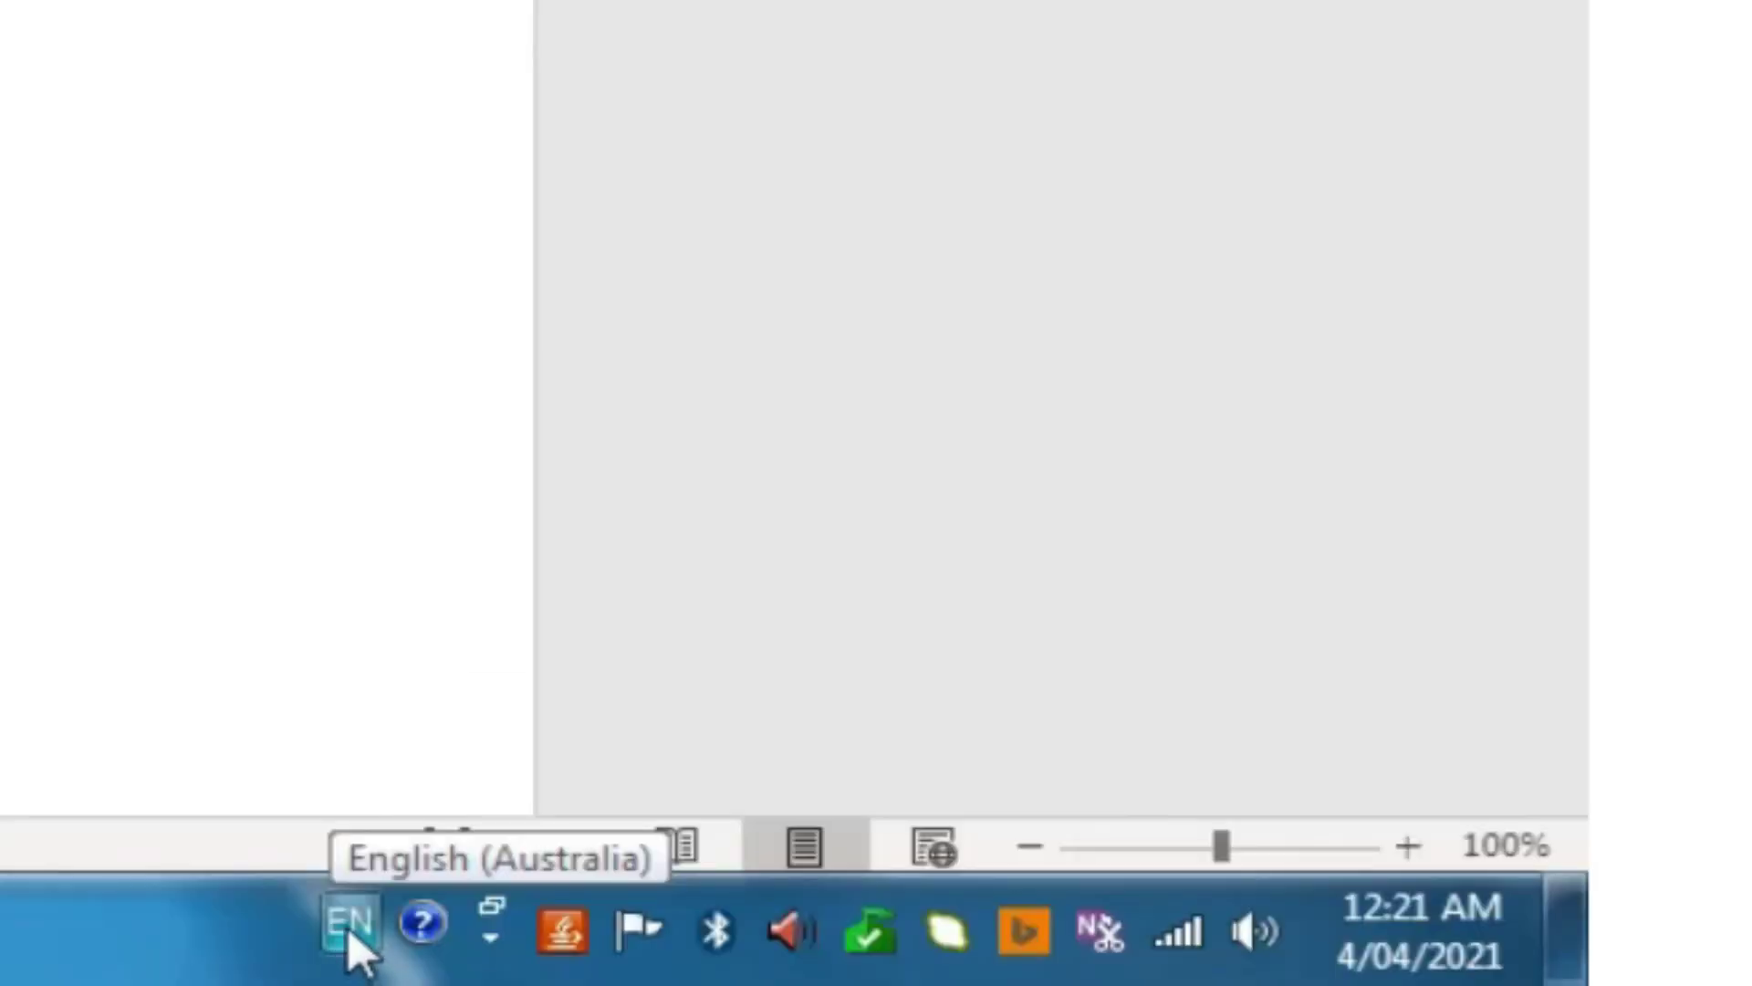
left_click(350, 926)
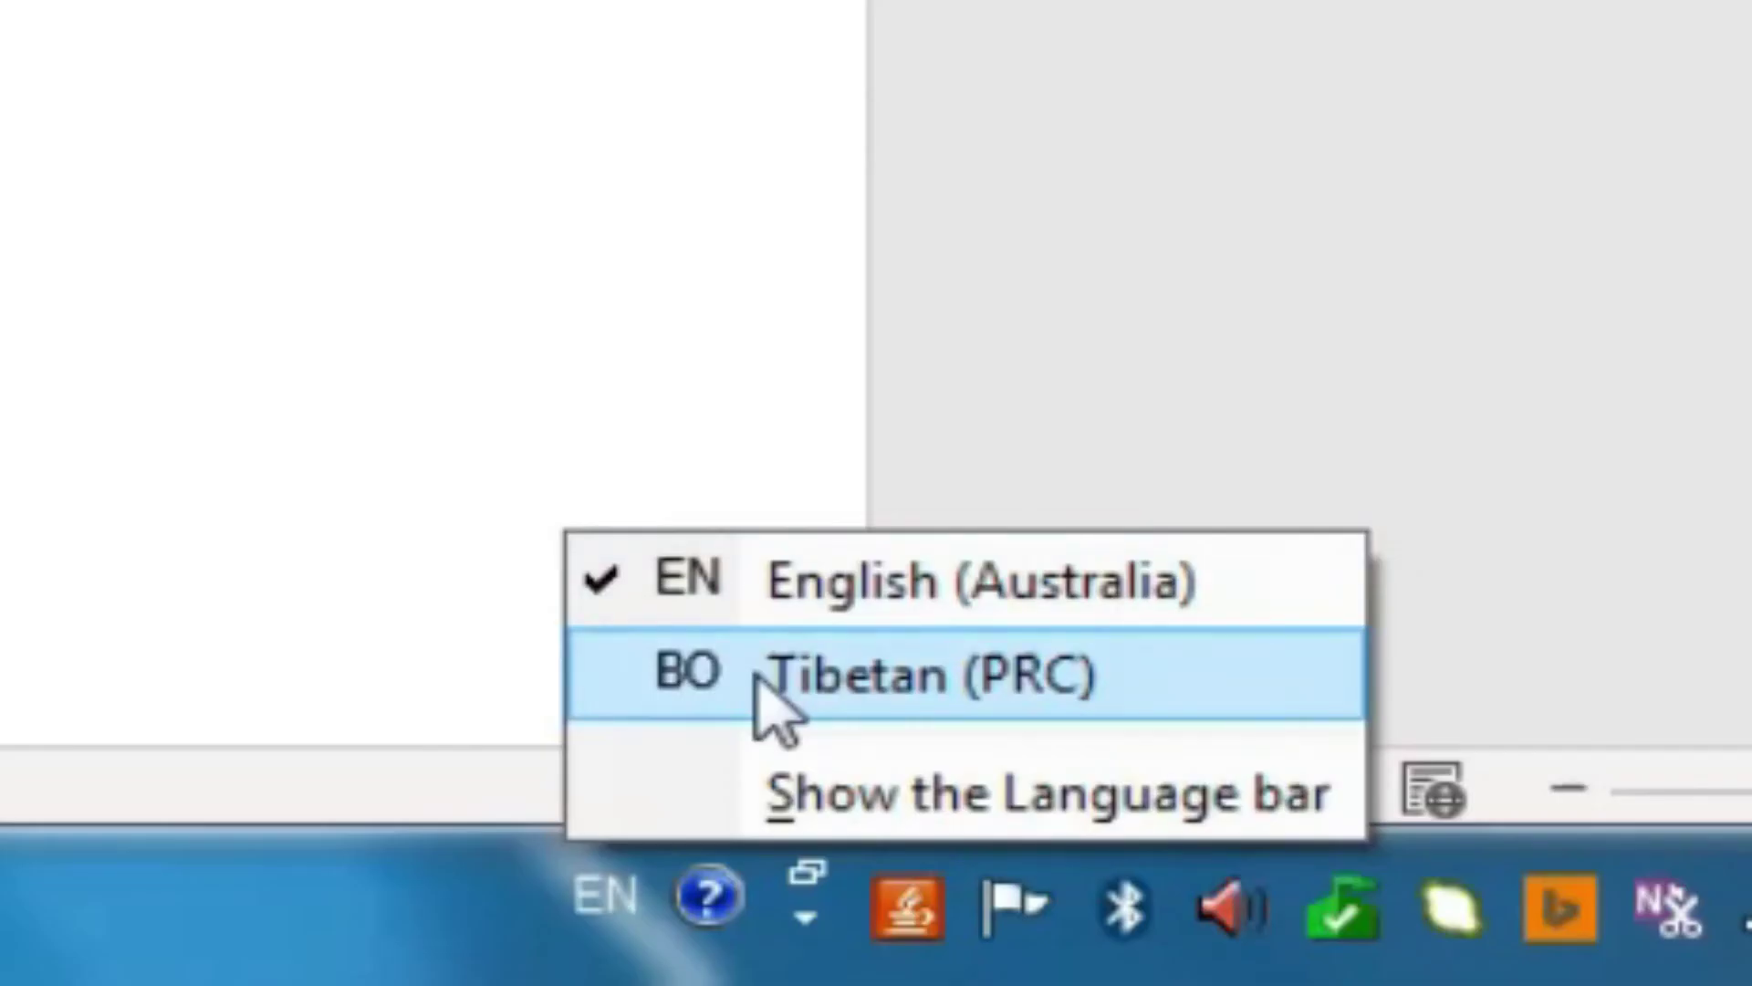
left_click(763, 683)
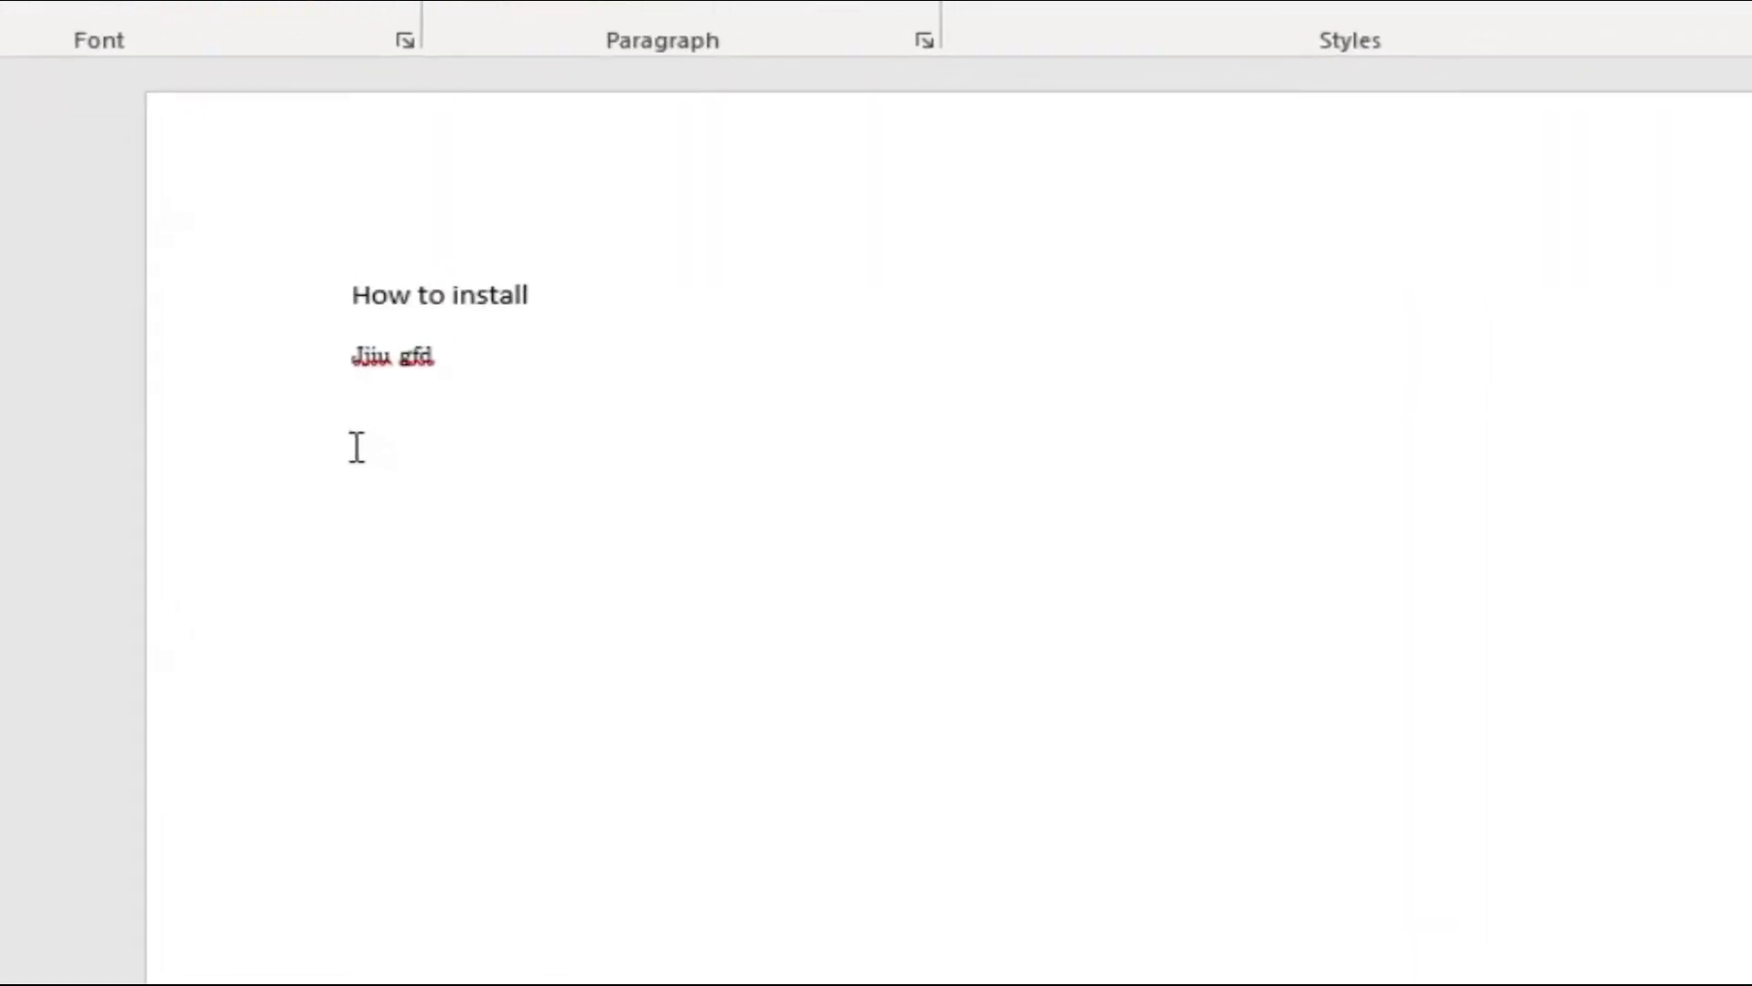
- Type the Tibetan line 'ཏེད་ང་ཀ་ཉ', then 'ཀཀསད ཀྱིས' on a new line below
type("ཏེད")
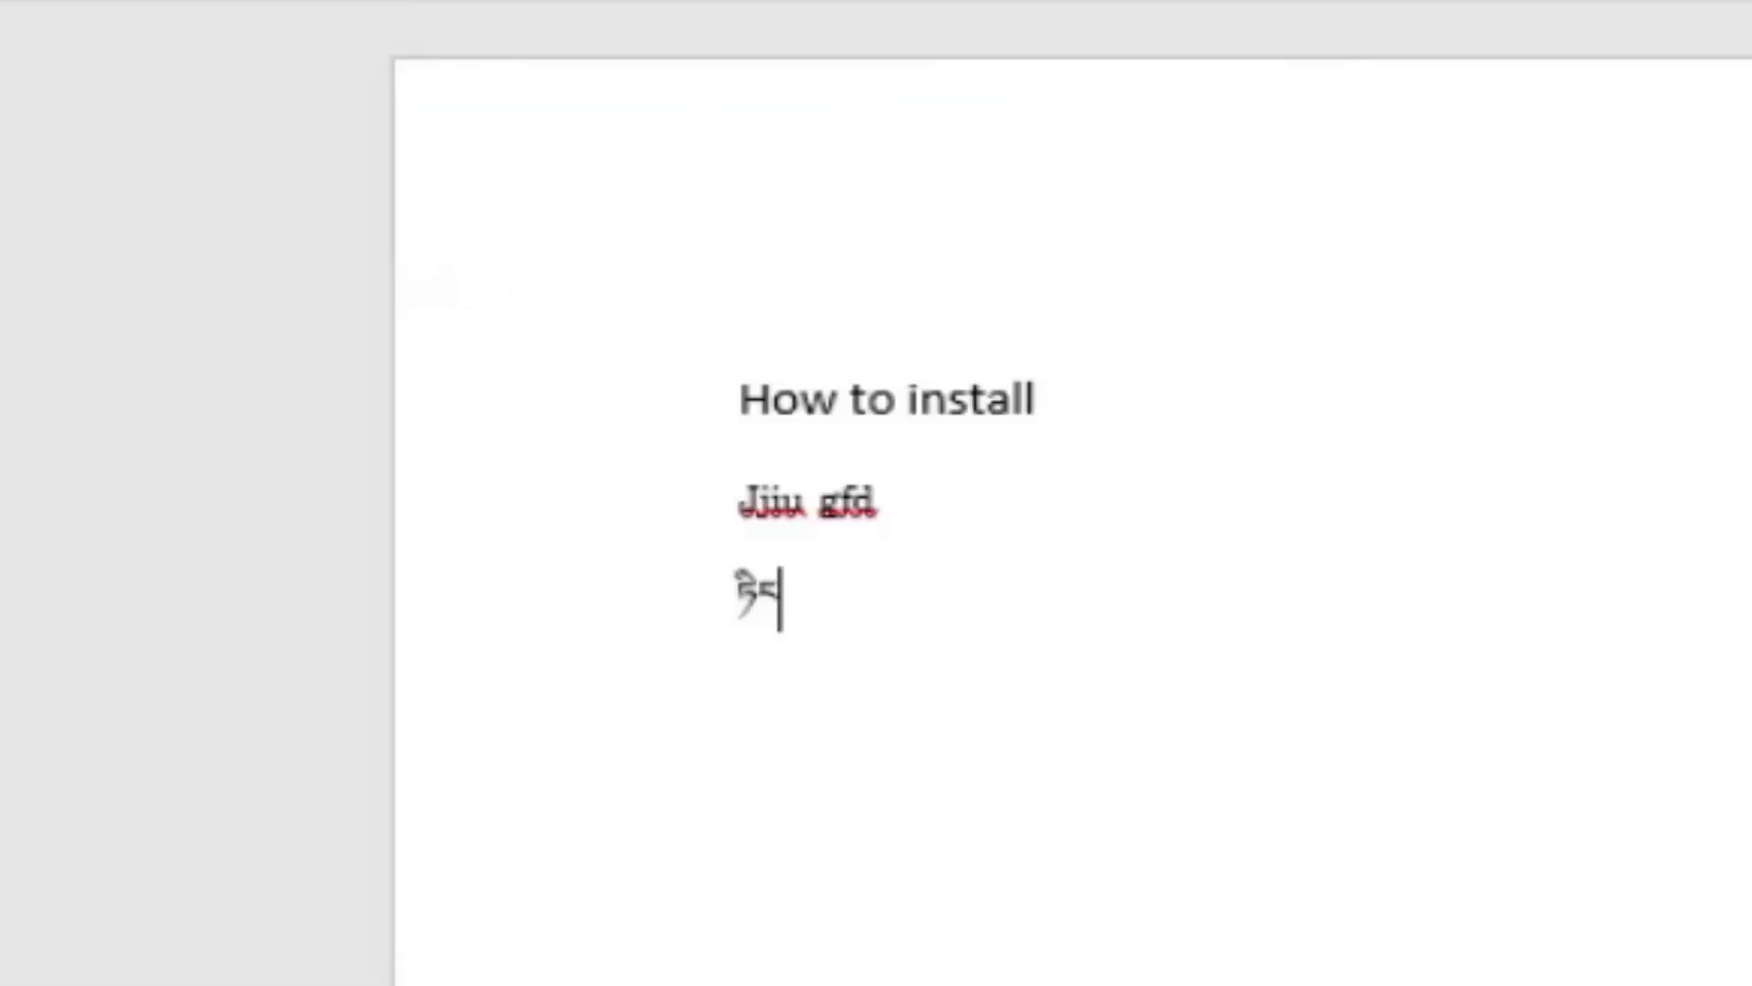
type("་ང་ཀ")
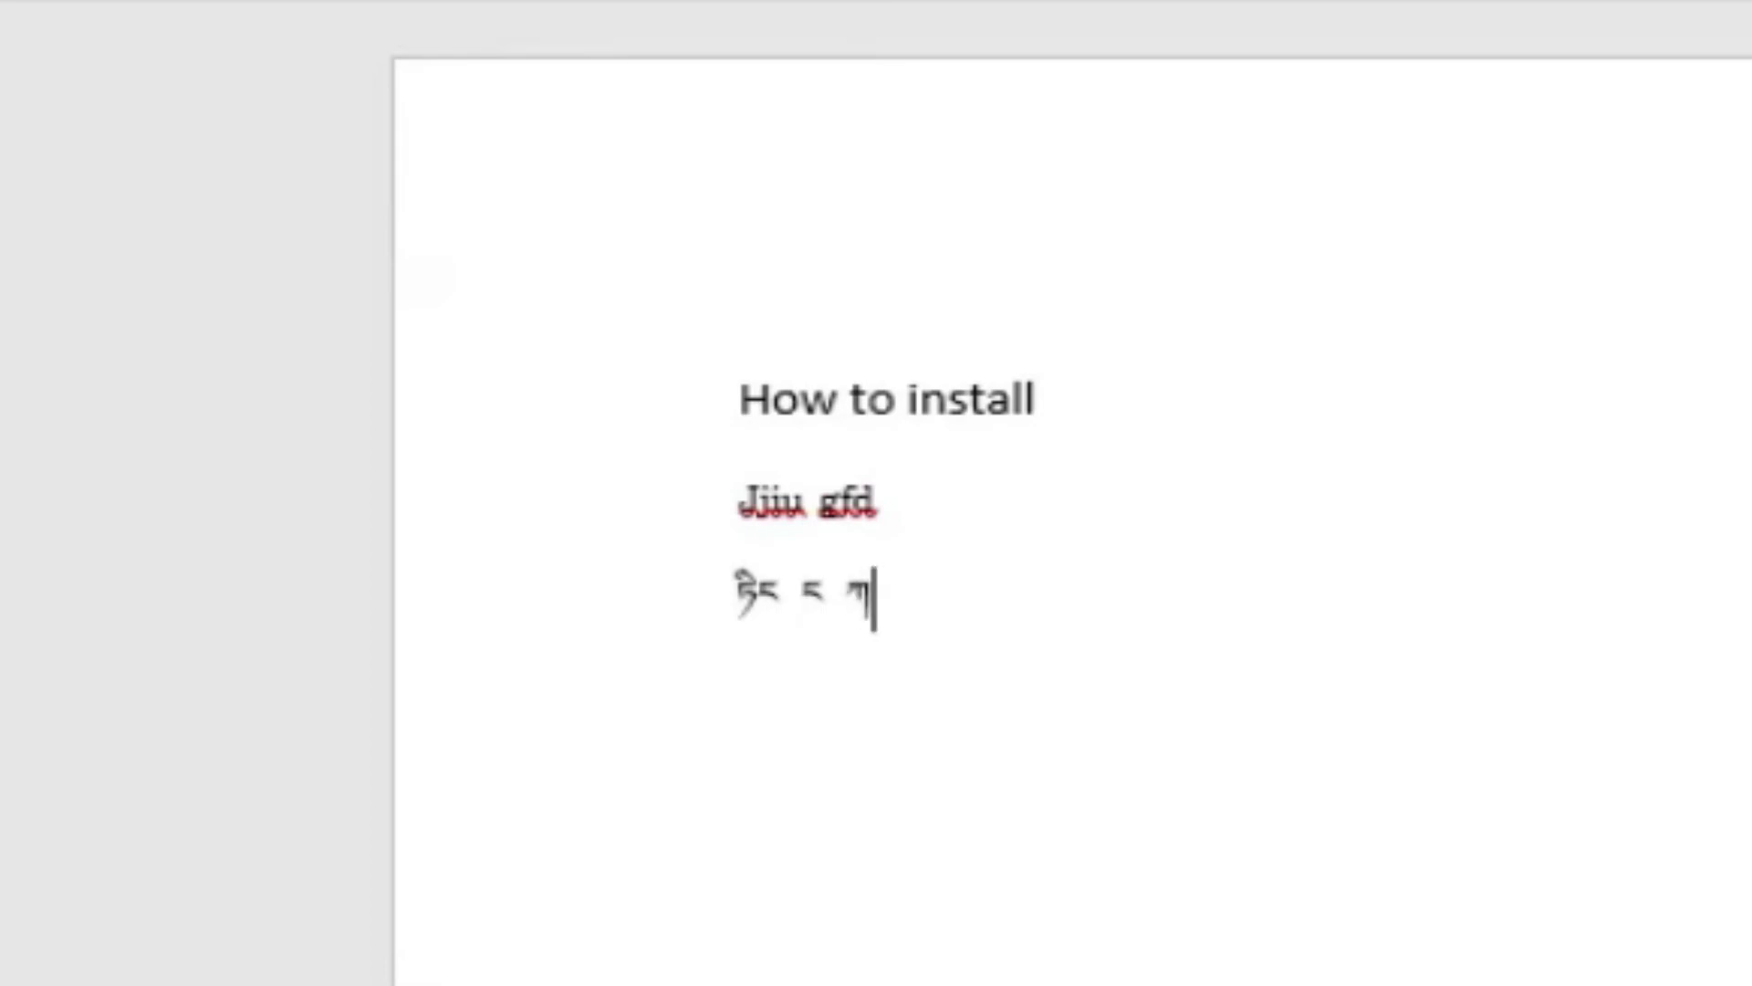
type("་")
type("ཉ")
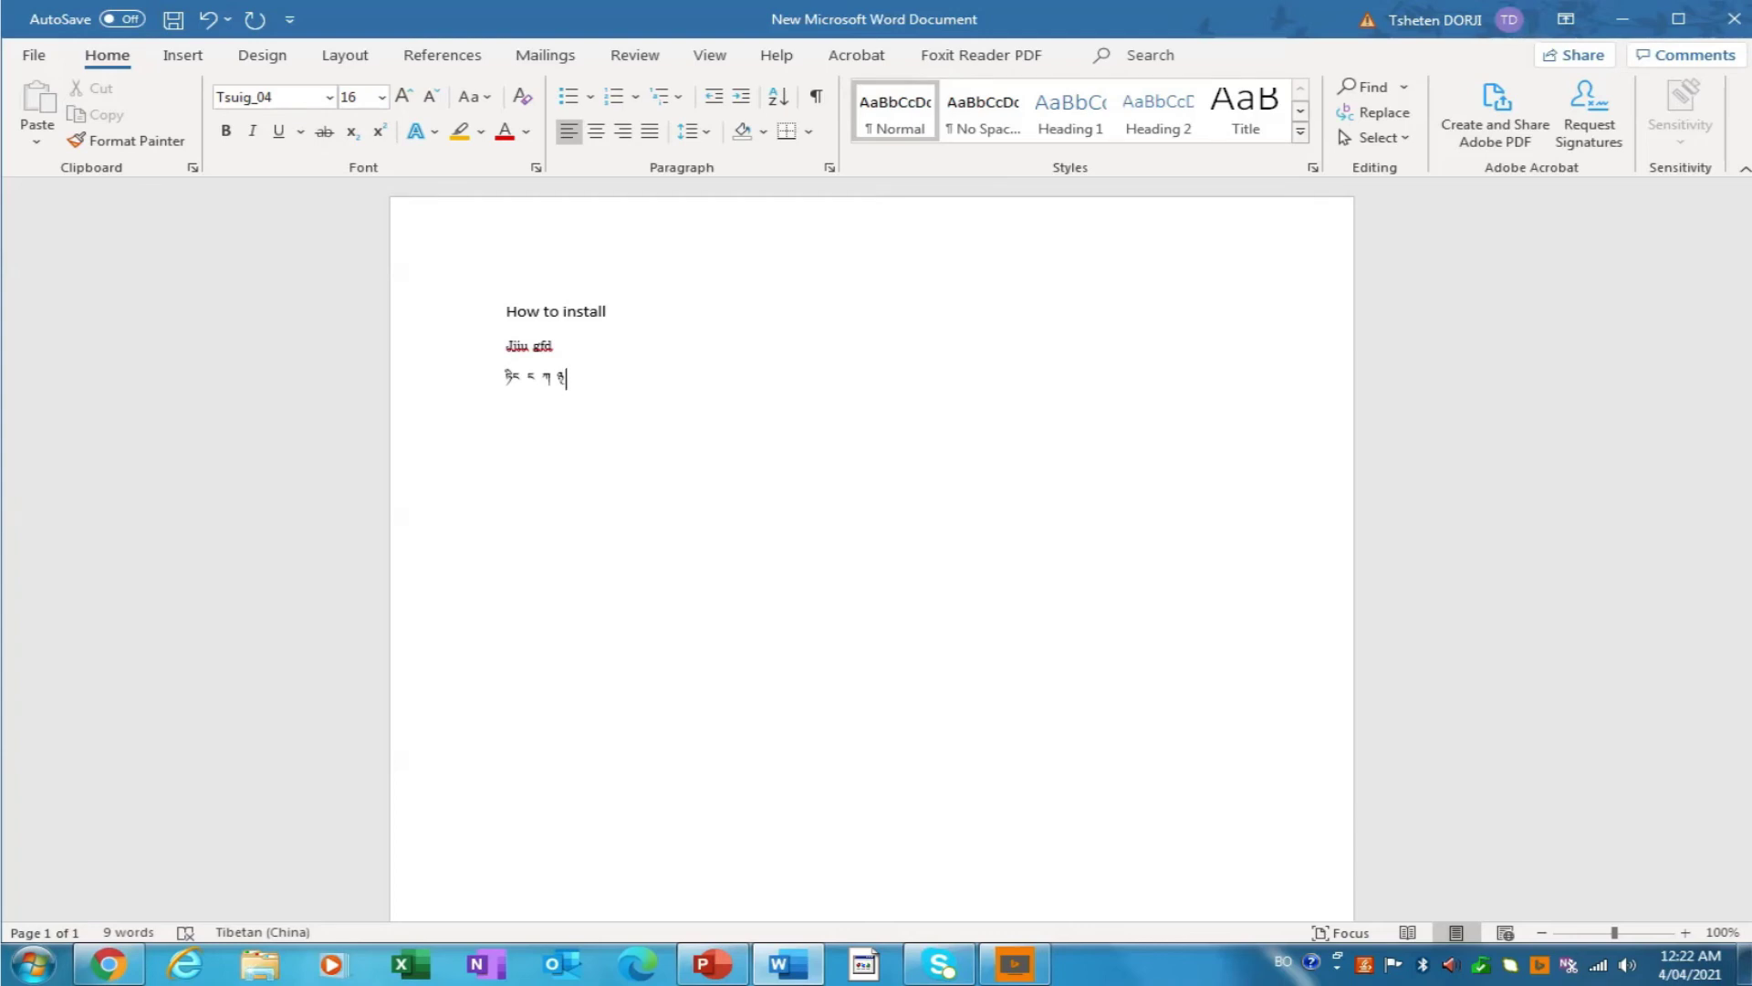
type("m")
key("Return")
key("Return")
key("Return")
type("ཀཀསད ཀྱིས")
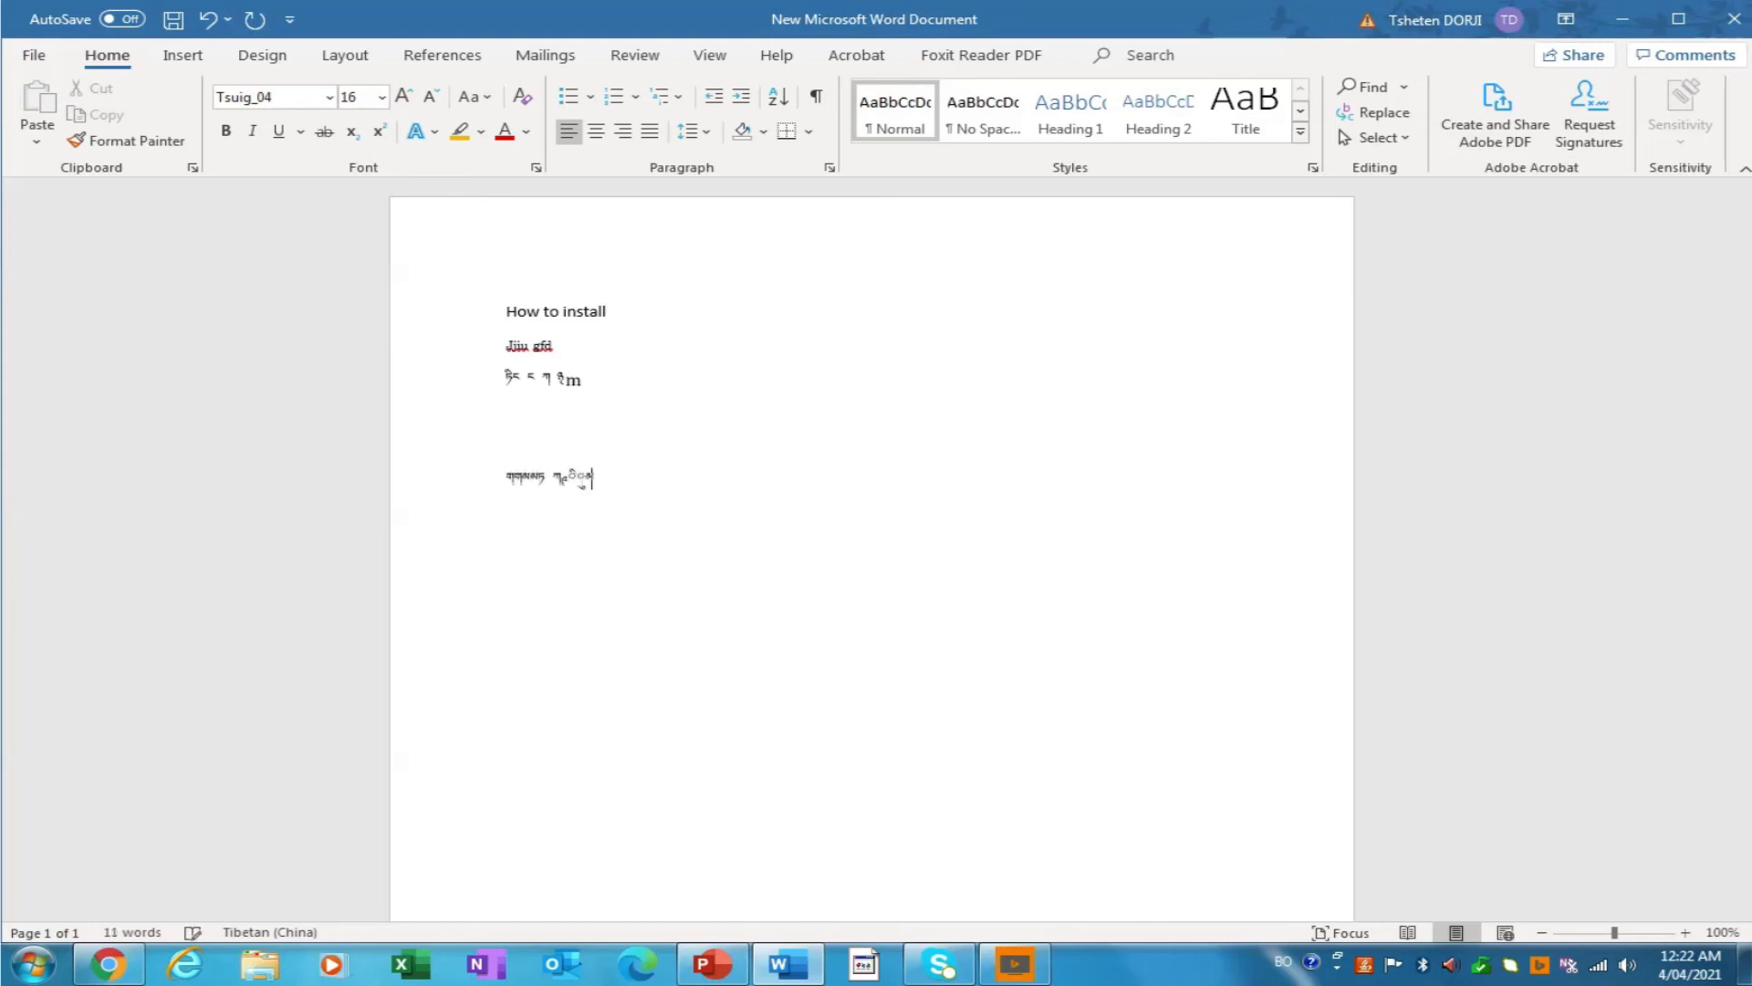